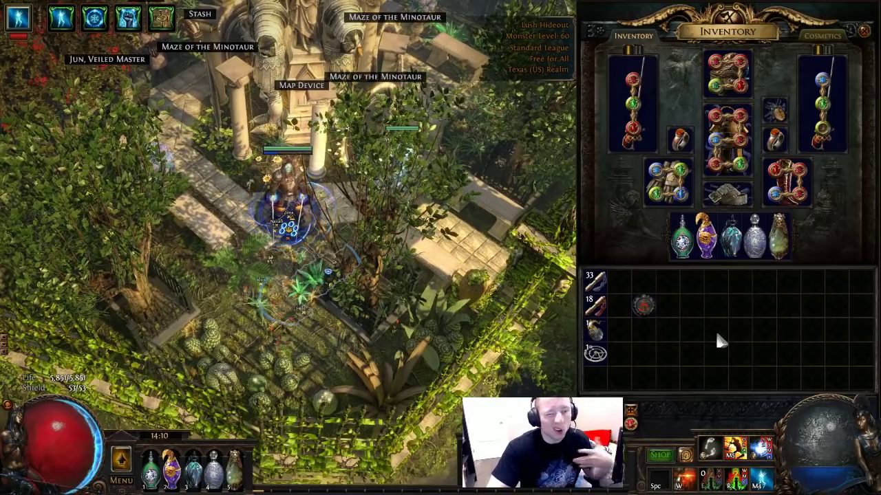
# Open the map device, activate the map from the inventory and enter the new portal to the Basilica
pyautogui.click(301, 84)
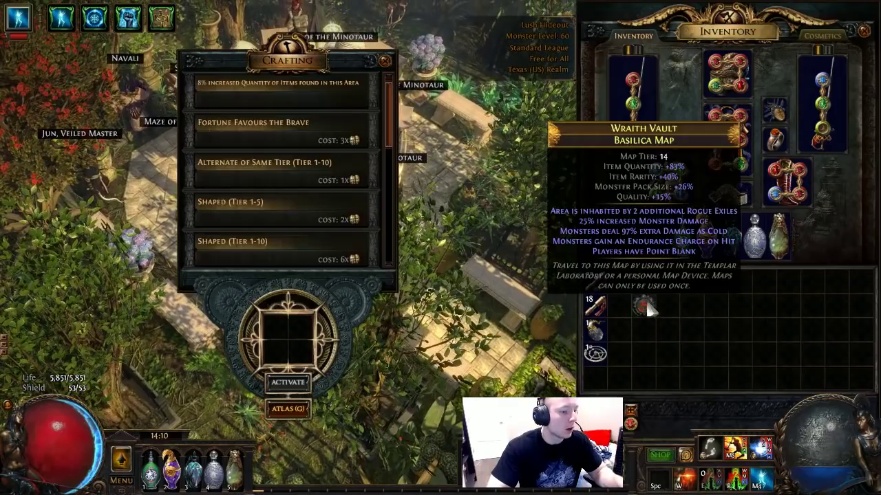
pyautogui.keyDown('ctrl'); pyautogui.click(644, 304); pyautogui.keyUp('ctrl')
pyautogui.click(283, 384)
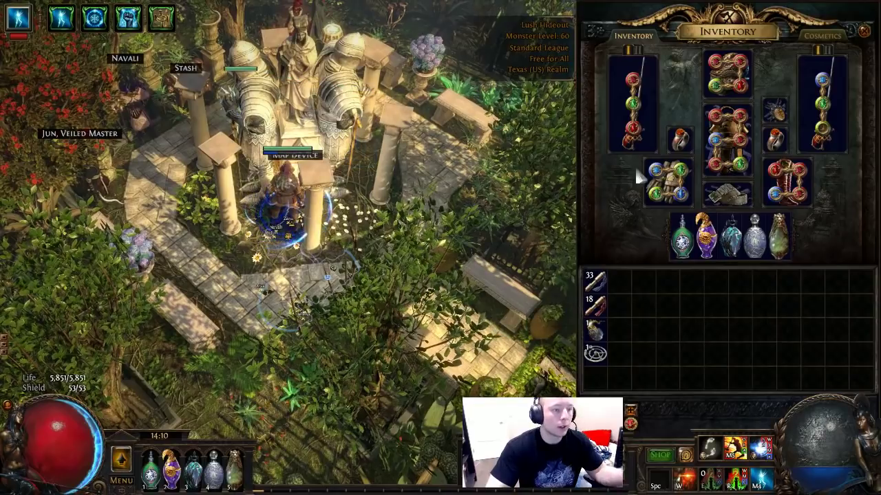
pyautogui.click(260, 254)
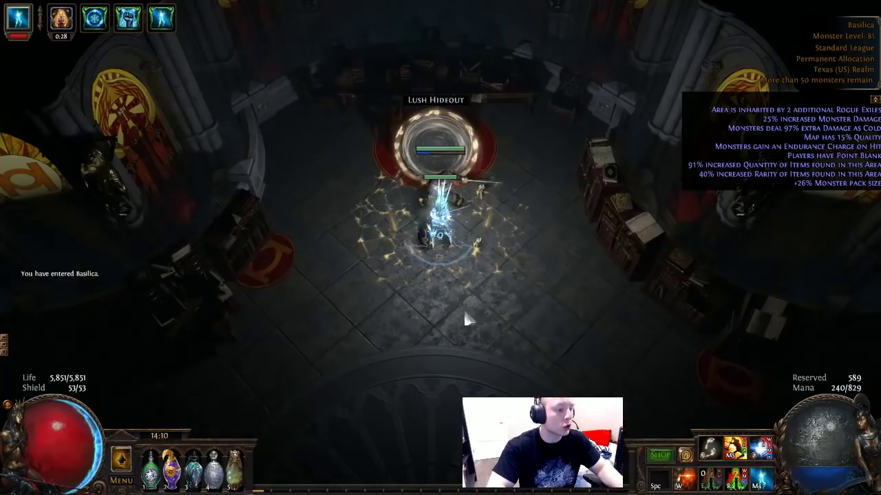
# Advance from the Basilica entrance, activate the buff skill and all five flasks, and attack the first monster pack
pyautogui.click(456, 379)
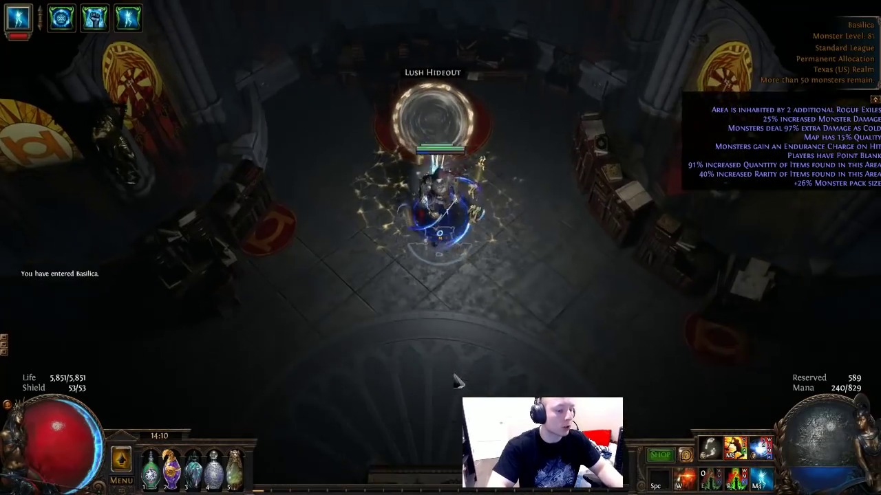
pyautogui.click(487, 377)
pyautogui.press('w')
pyautogui.press('5')
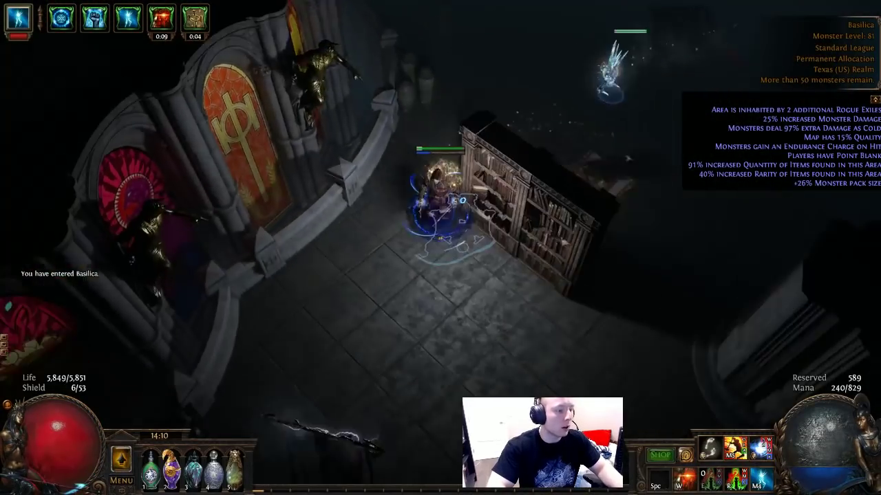
pyautogui.click(563, 242)
pyautogui.press('1')
pyautogui.press('2')
pyautogui.press('3')
pyautogui.press('4')
pyautogui.press('5')
pyautogui.press('w')
pyautogui.rightClick(563, 243)
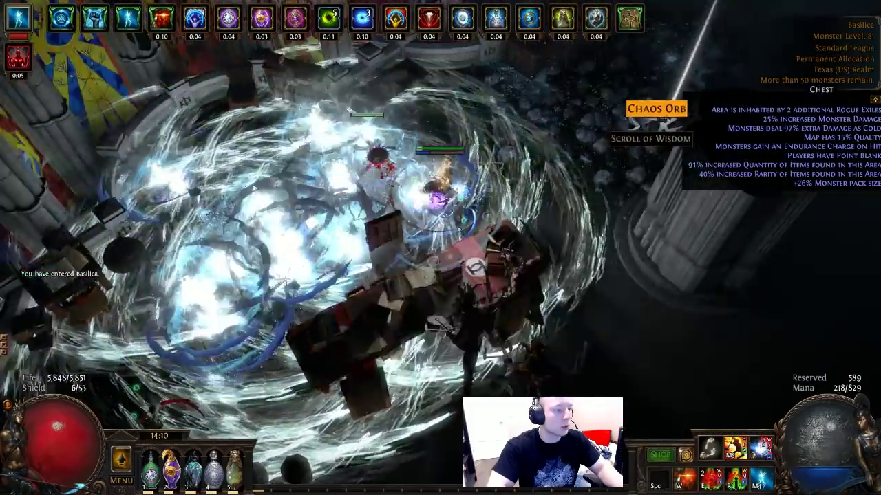
# Collect the dropped Chaos Orb and attack the next pack beside the stained-glass windows with all five flasks active
pyautogui.click(509, 205)
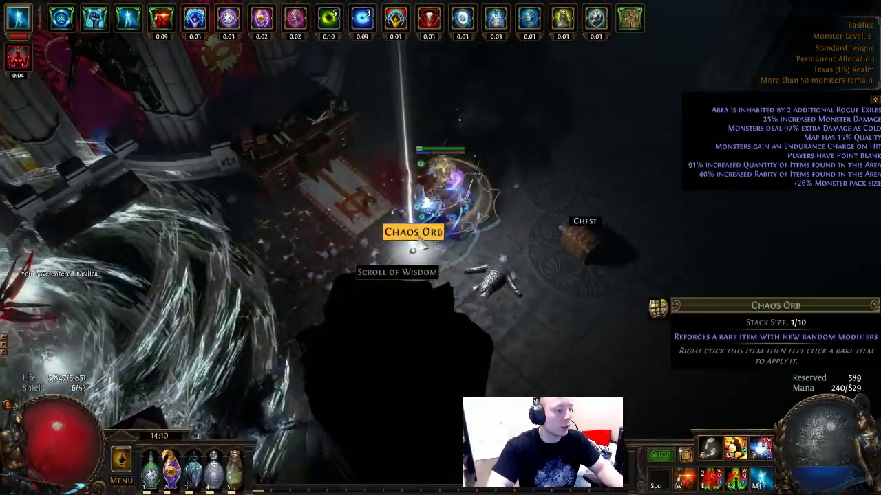
pyautogui.click(307, 337)
pyautogui.rightClick(306, 335)
pyautogui.press('1')
pyautogui.press('2')
pyautogui.press('3')
pyautogui.press('4')
pyautogui.press('5')
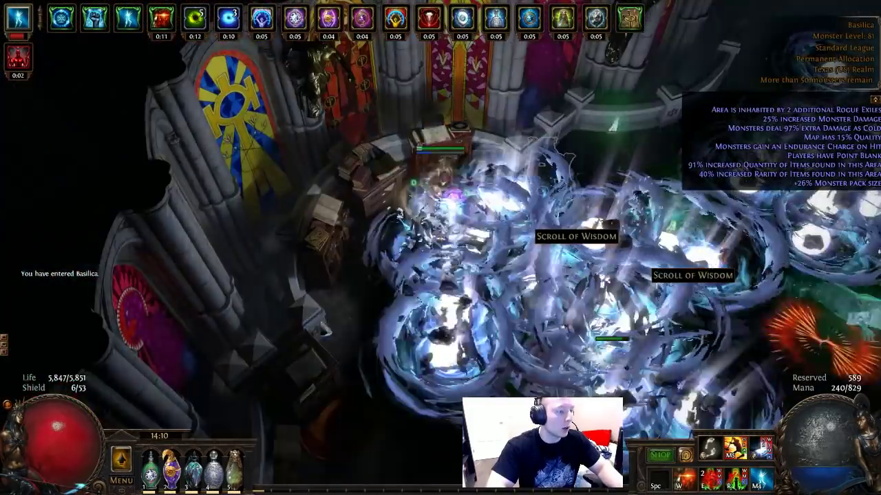
# Attack the monsters around the stone pillars past the entrance area, refreshing the first four flasks
pyautogui.rightClick(761, 354)
pyautogui.rightClick(729, 373)
pyautogui.press('1')
pyautogui.press('2')
pyautogui.press('3')
pyautogui.press('4')
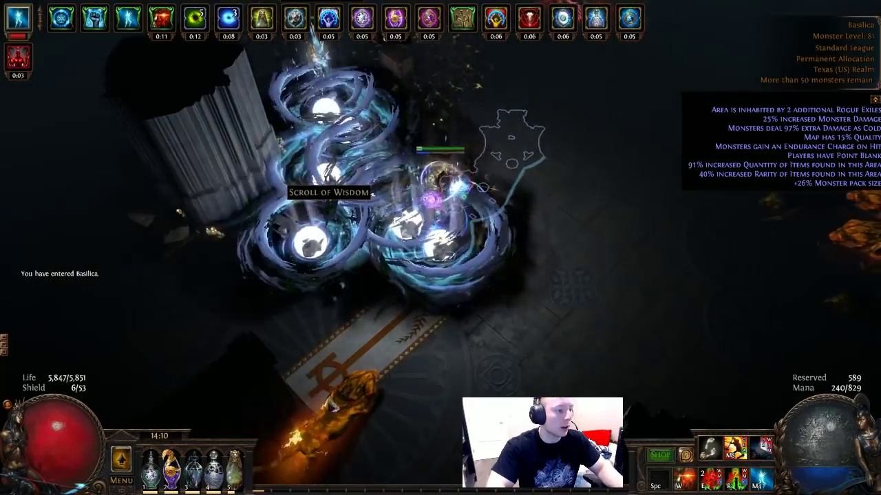
pyautogui.rightClick(362, 280)
pyautogui.rightClick(617, 127)
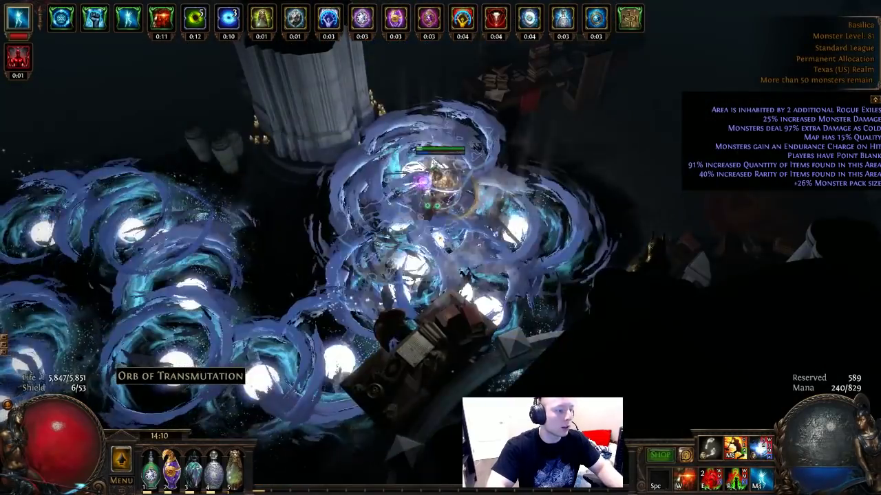
pyautogui.rightClick(273, 325)
pyautogui.rightClick(121, 365)
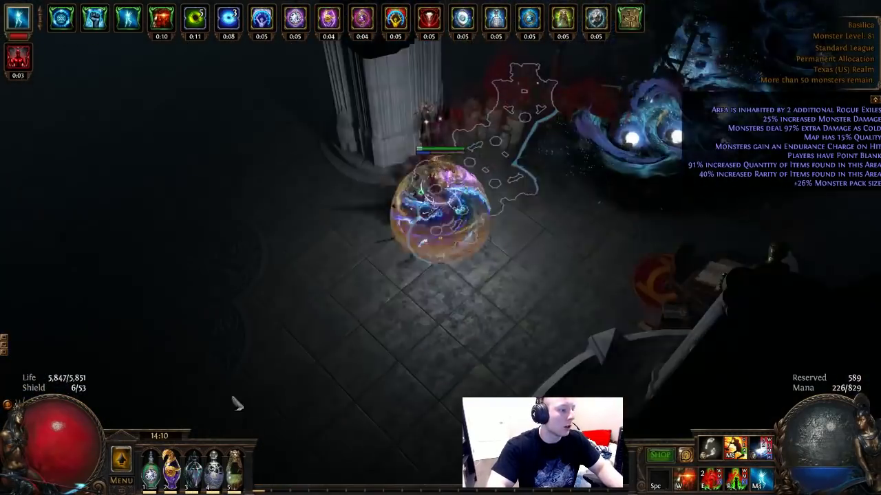
# Activate all five flasks and attack the packs across the dark hall toward the railed stairs
pyautogui.press('1')
pyautogui.press('2')
pyautogui.press('3')
pyautogui.press('4')
pyautogui.press('5')
pyautogui.rightClick(217, 88)
pyautogui.rightClick(200, 341)
pyautogui.rightClick(142, 417)
pyautogui.rightClick(412, 383)
pyautogui.rightClick(755, 337)
# Refresh all five flasks beside the railed stairs and pick up the Orb of Alchemy
pyautogui.press('1')
pyautogui.press('2')
pyautogui.press('3')
pyautogui.press('4')
pyautogui.press('5')
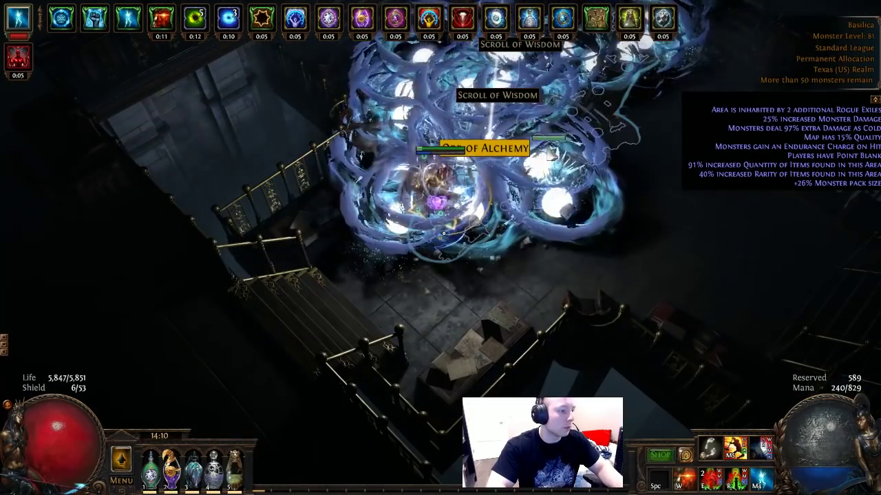
pyautogui.click(490, 157)
# Fight past the railings toward the chest with all five flasks active and switch the map overlay to the corner minimap
pyautogui.rightClick(707, 359)
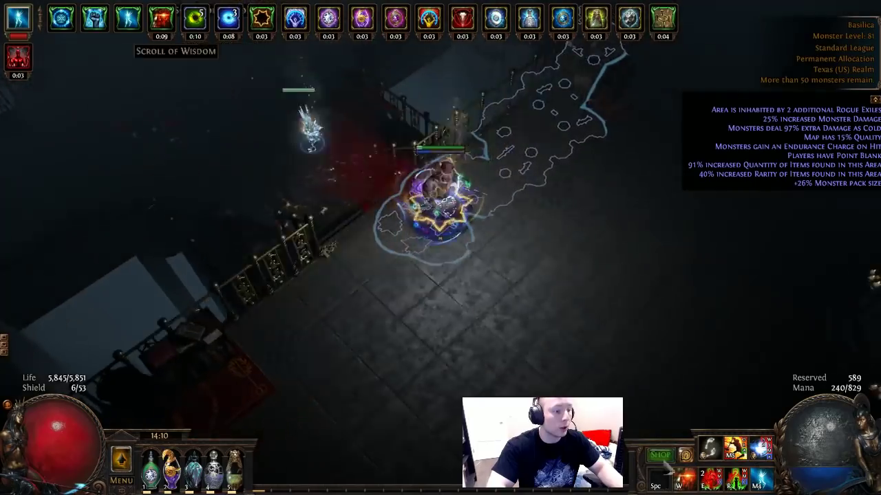
pyautogui.rightClick(684, 358)
pyautogui.rightClick(643, 258)
pyautogui.press('1')
pyautogui.press('2')
pyautogui.press('3')
pyautogui.press('4')
pyautogui.press('5')
pyautogui.press('Tab')
pyautogui.rightClick(171, 282)
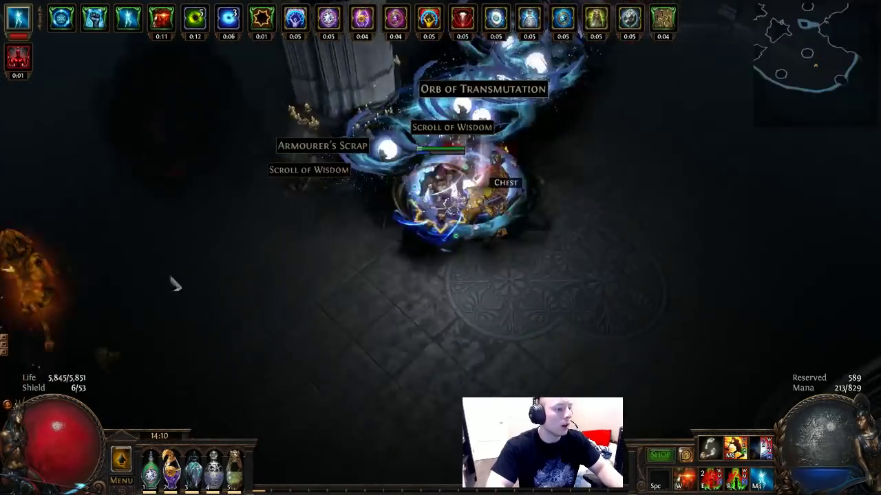
# Attack the monster packs around the pillar beyond the chest, refreshing the flasks between packs
pyautogui.rightClick(189, 267)
pyautogui.press('1')
pyautogui.press('2')
pyautogui.press('3')
pyautogui.press('4')
pyautogui.press('5')
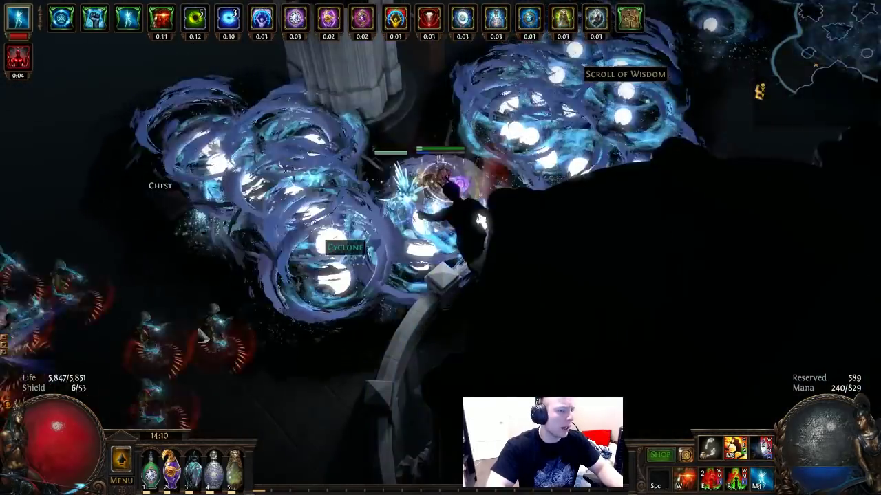
pyautogui.rightClick(224, 314)
pyautogui.press('1')
pyautogui.press('2')
pyautogui.press('3')
pyautogui.press('4')
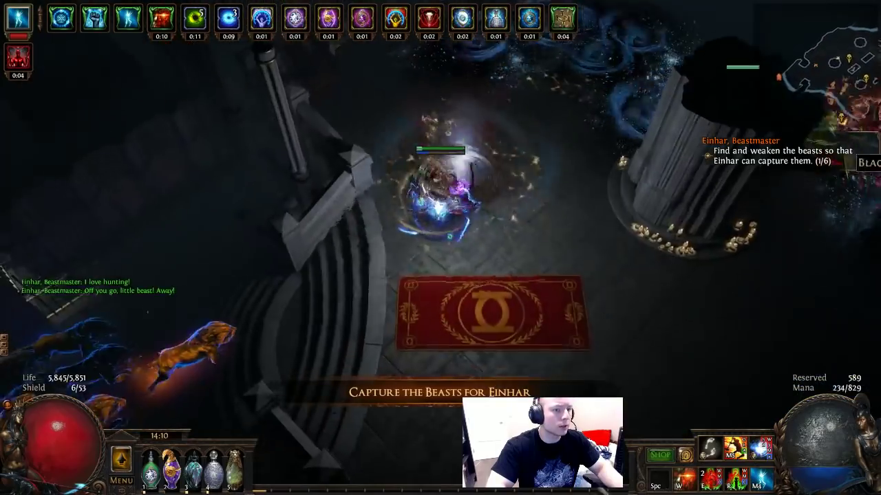
# Advance to the Arena entrance and attack Einhar's beasts there with all five flasks active
pyautogui.click(256, 216)
pyautogui.press('1')
pyautogui.press('2')
pyautogui.press('3')
pyautogui.press('4')
pyautogui.press('5')
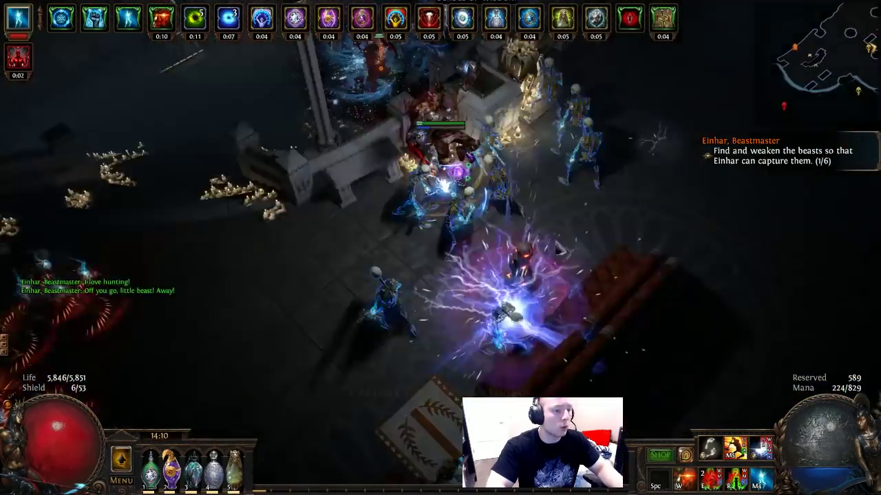
pyautogui.rightClick(559, 249)
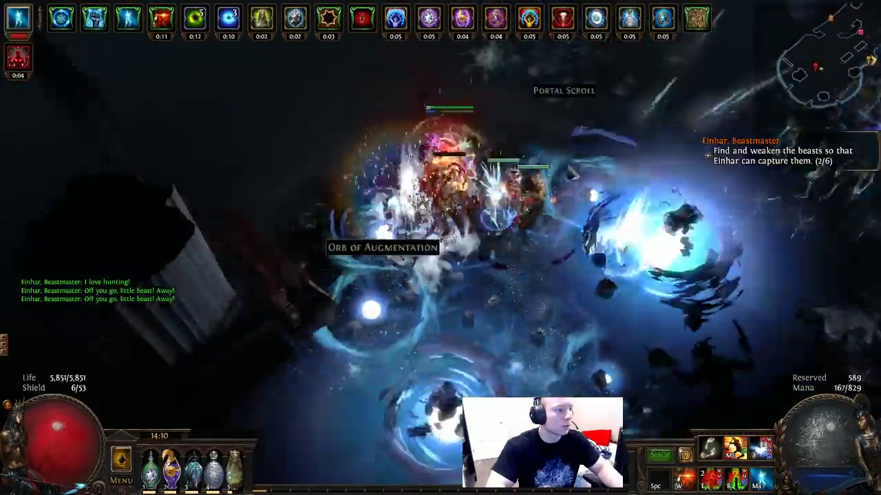
# Attack the beasts in the hall beyond the Arena, refresh four flasks and check the full map overlay
pyautogui.rightClick(550, 108)
pyautogui.press('Tab')
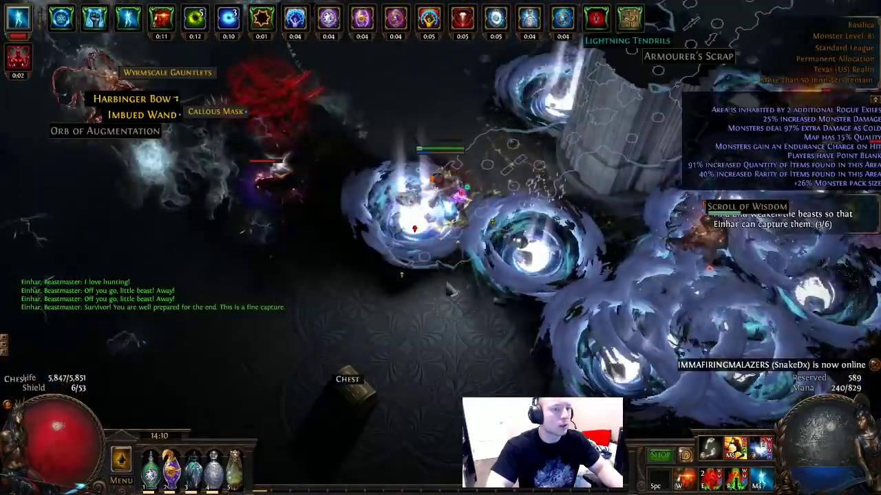
pyautogui.press('1')
pyautogui.press('2')
pyautogui.press('3')
pyautogui.press('4')
pyautogui.press('Tab')
# Move past the dropped Harbinger Bow and Imbued Wand and attack the remaining monsters with all five flasks active
pyautogui.click(570, 300)
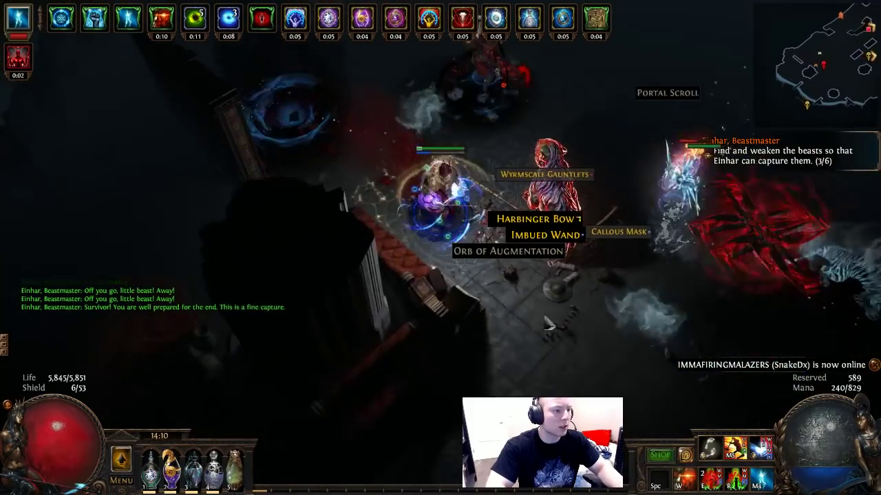
pyautogui.click(403, 464)
pyautogui.rightClick(521, 91)
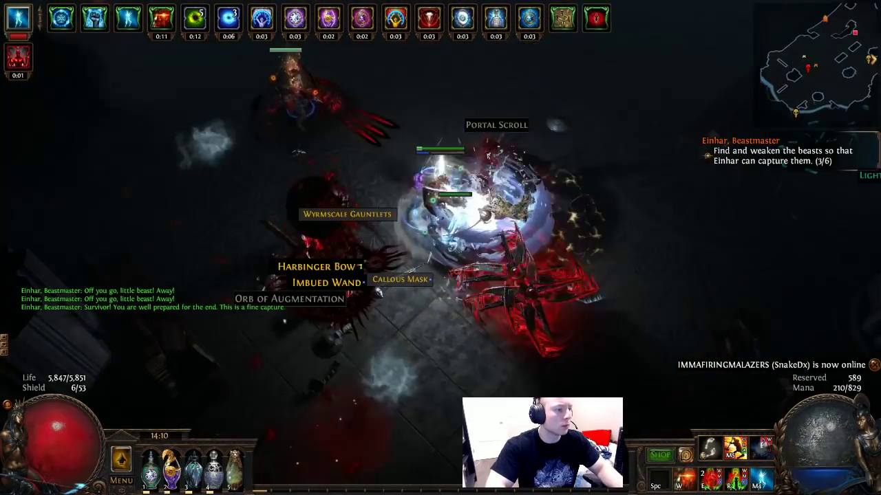
pyautogui.rightClick(562, 389)
pyautogui.press('1')
pyautogui.press('2')
pyautogui.press('3')
pyautogui.press('4')
pyautogui.press('5')
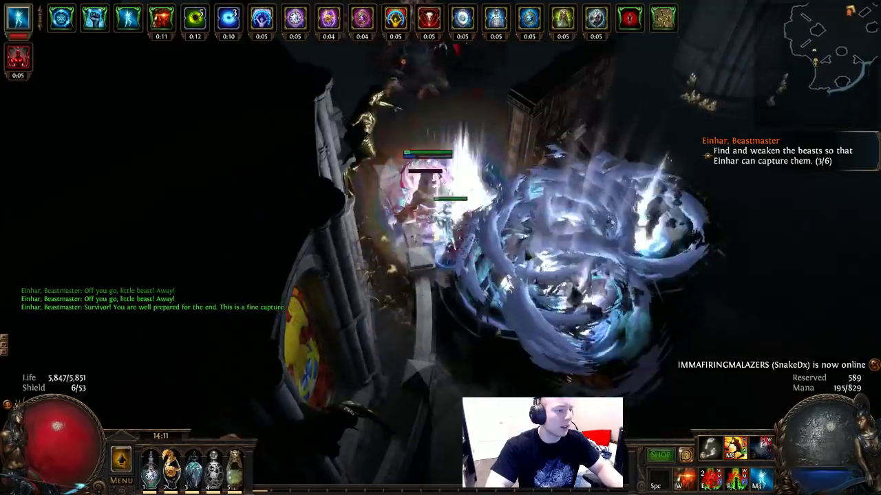
# Hunt Einhar's next beast along the outer wall, refreshing the flasks, and display the full map overlay
pyautogui.rightClick(654, 359)
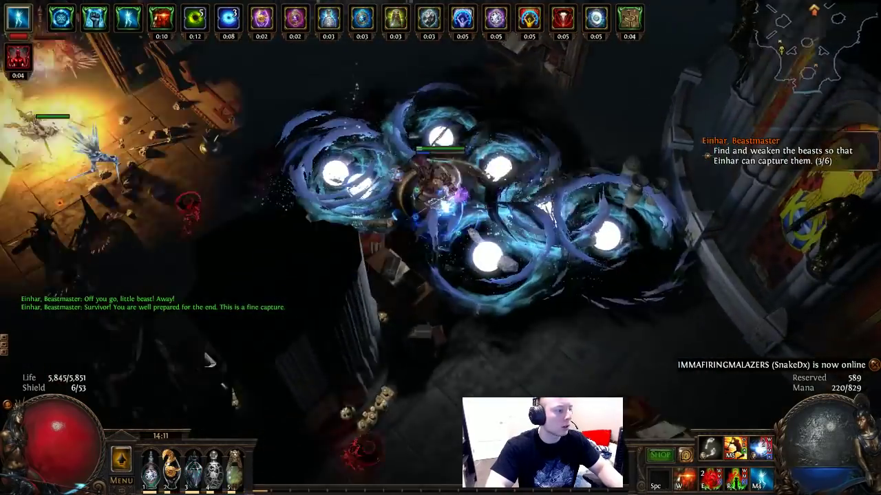
pyautogui.press('1')
pyautogui.press('3')
pyautogui.press('5')
pyautogui.rightClick(667, 389)
pyautogui.rightClick(665, 382)
pyautogui.press('1')
pyautogui.press('Tab')
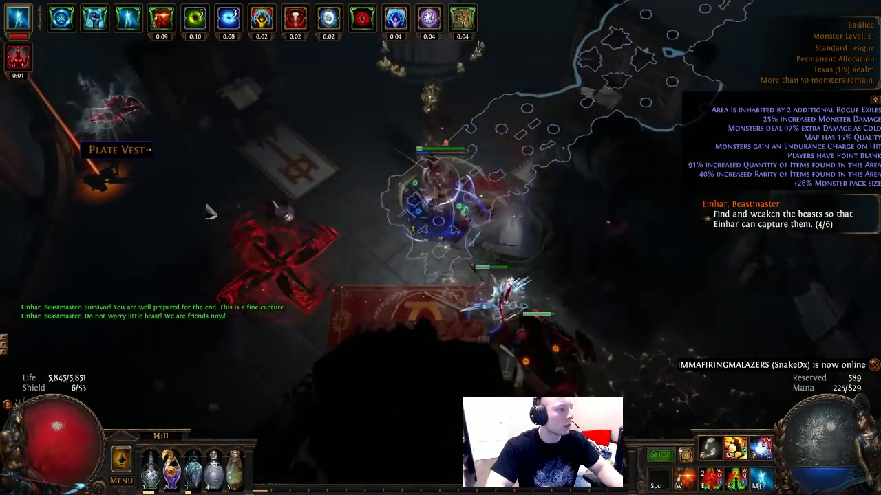
# Travel back across the Basilica using the map overlay and enter the boss arena
pyautogui.rightClick(209, 212)
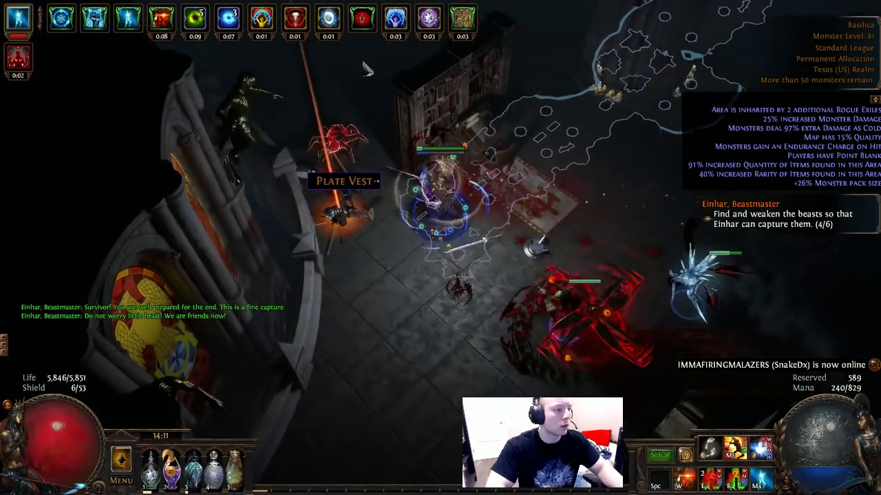
pyautogui.press('Tab')
pyautogui.press('Tab')
pyautogui.rightClick(636, 21)
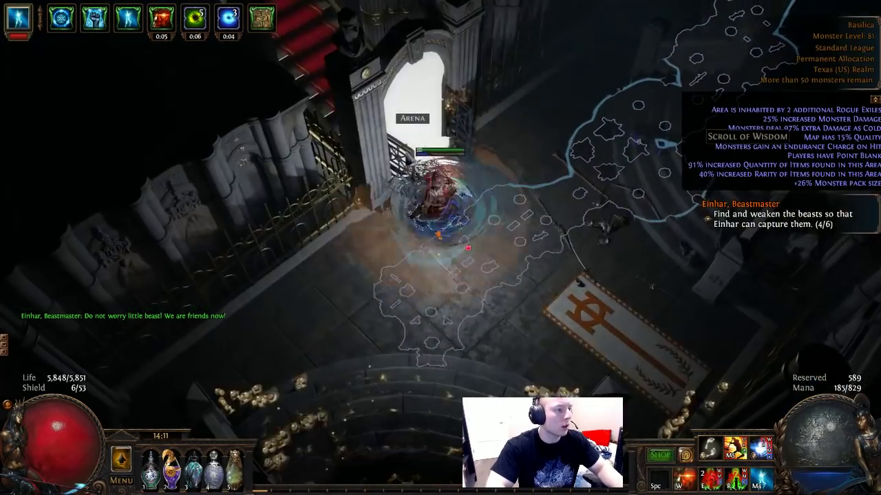
pyautogui.click(412, 118)
pyautogui.rightClick(405, 59)
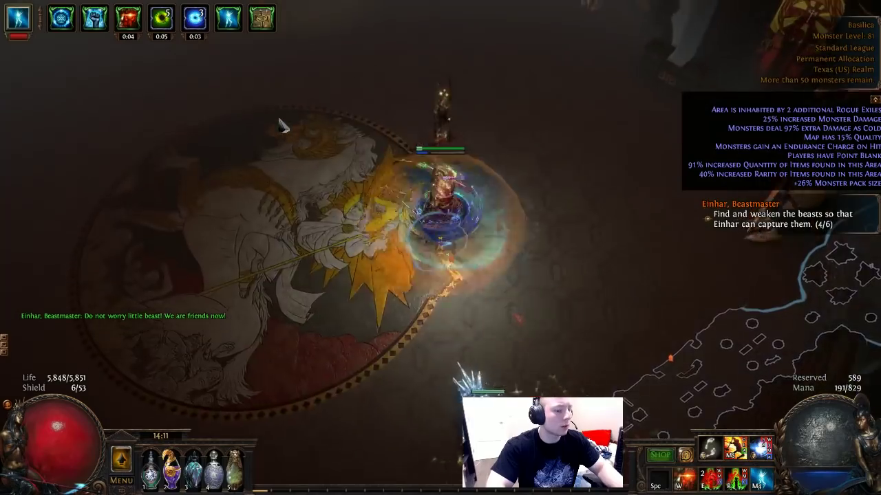
# Activate the buff skill and all five flasks and attack Konley, the Unrepentant
pyautogui.press('w')
pyautogui.rightClick(519, 193)
pyautogui.press('1')
pyautogui.press('2')
pyautogui.press('3')
pyautogui.press('4')
pyautogui.press('5')
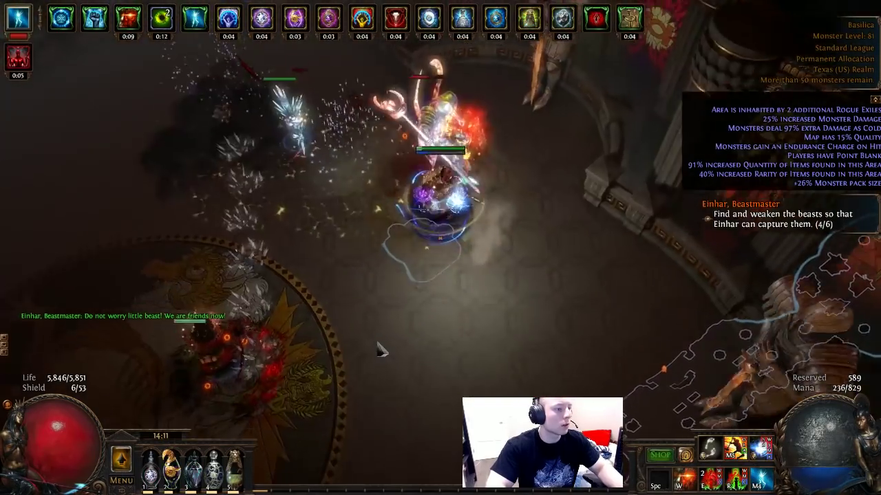
# Reposition around Konley's fire vortex, cast the supporting skills, use the third and fifth flasks and resume attacking
pyautogui.click(383, 349)
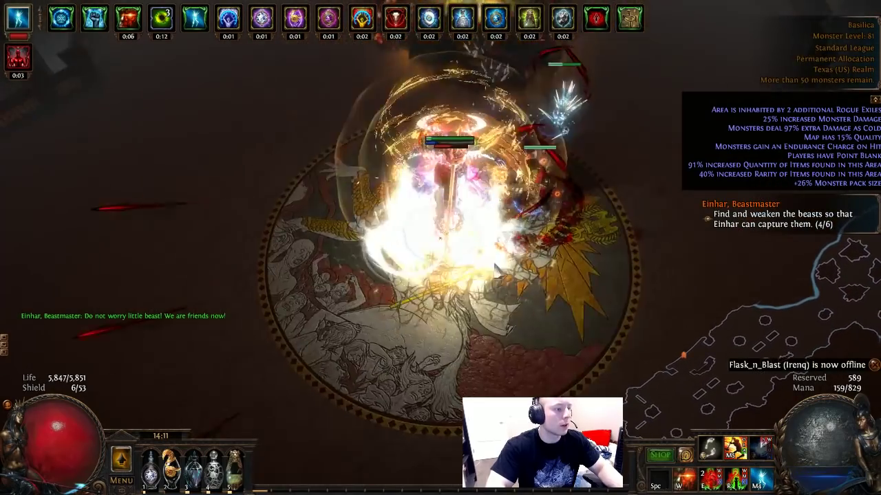
pyautogui.click(500, 324)
pyautogui.press('r')
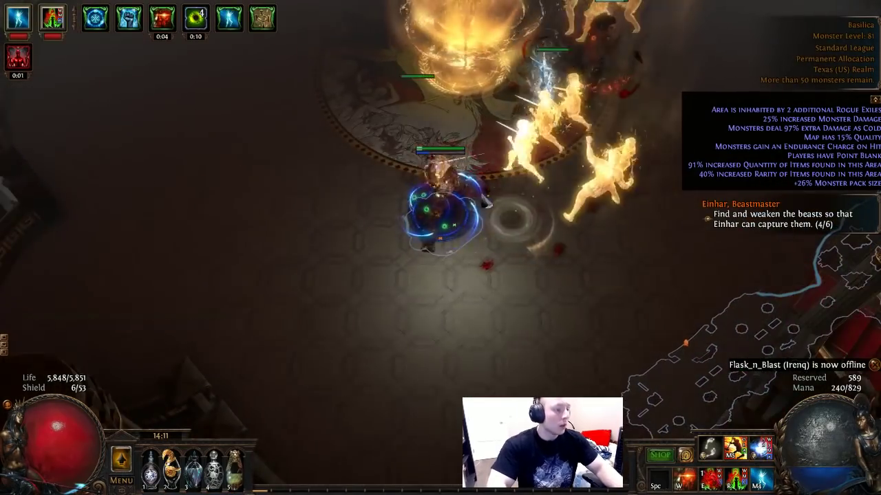
pyautogui.press('e')
pyautogui.press('3')
pyautogui.press('5')
pyautogui.rightClick(485, 114)
pyautogui.click(338, 236)
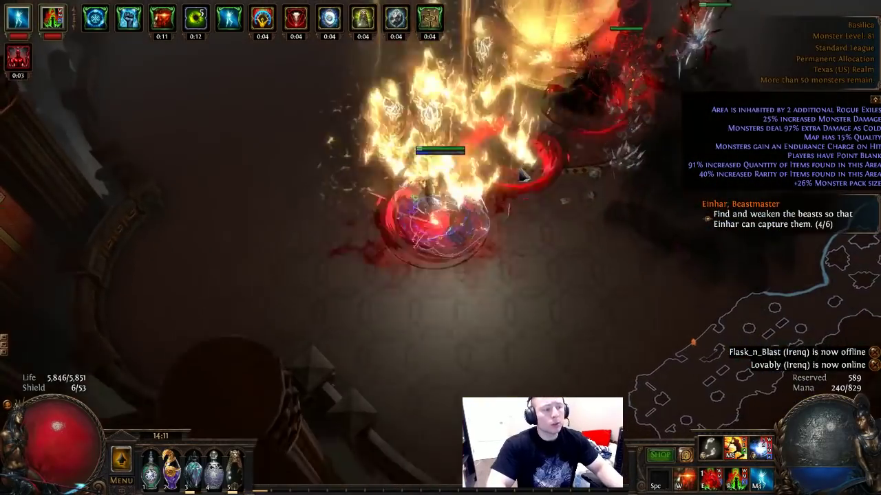
# Activate the first, second and fourth flasks and attack Konley while moving around the edge of the fire vortex
pyautogui.press('1')
pyautogui.press('2')
pyautogui.press('4')
pyautogui.click(584, 119)
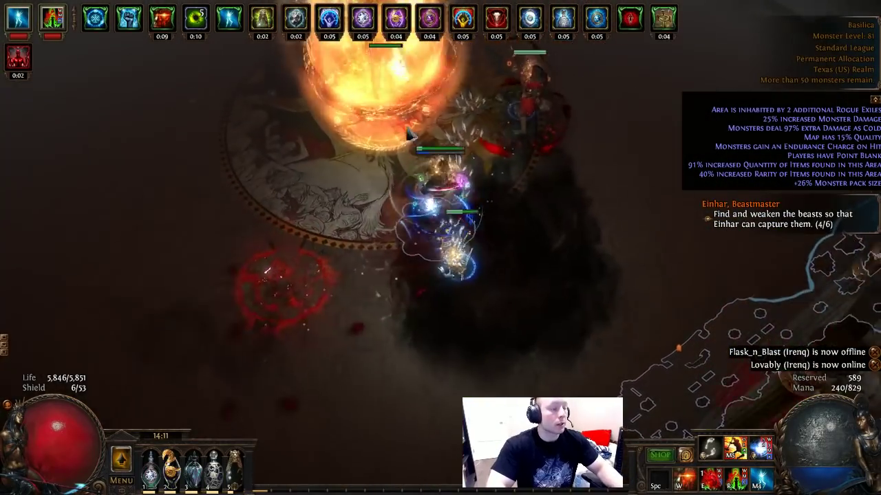
pyautogui.rightClick(452, 236)
pyautogui.click(275, 262)
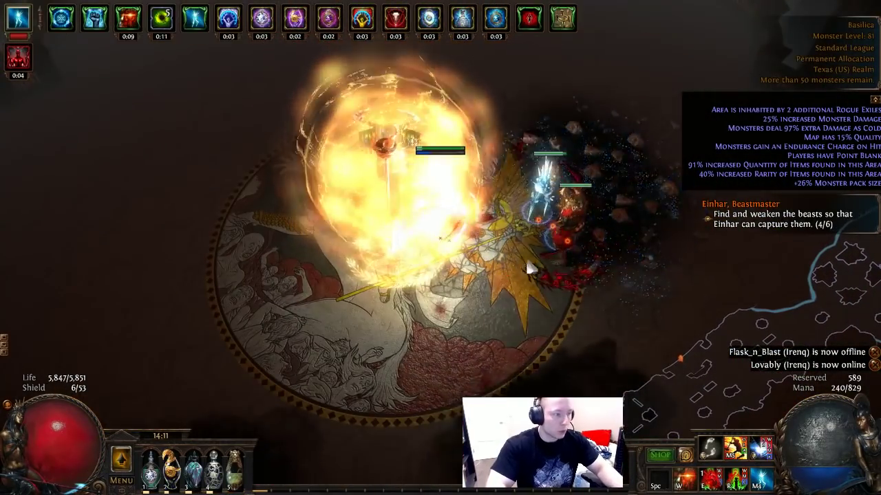
# Use the first and third flasks and attack Konley while repositioning around the fire vortex
pyautogui.click(334, 180)
pyautogui.press('1')
pyautogui.press('3')
pyautogui.rightClick(335, 180)
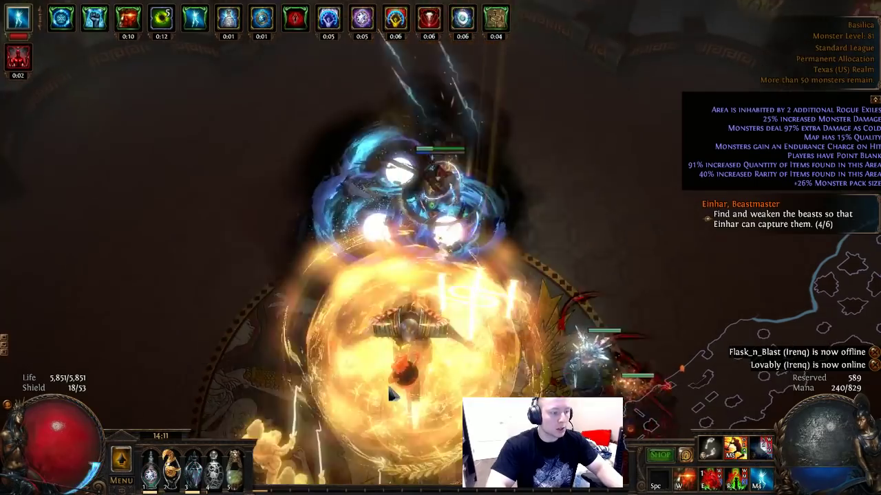
pyautogui.click(390, 390)
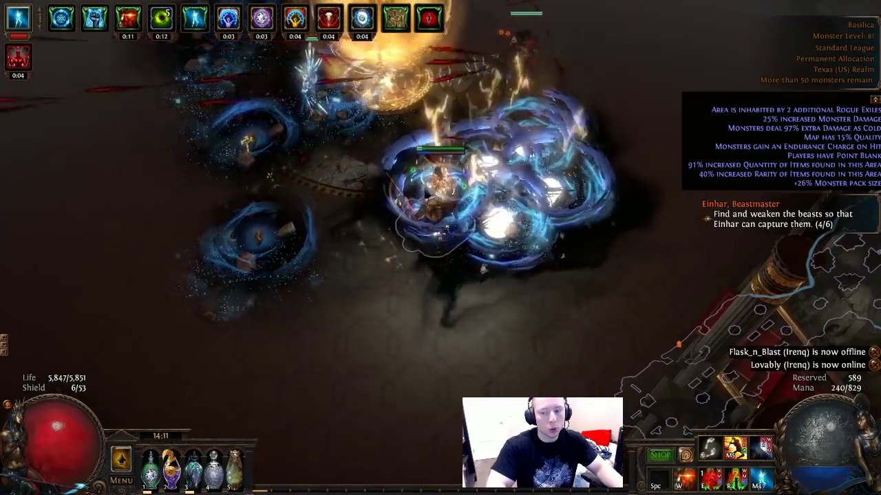
pyautogui.rightClick(442, 207)
pyautogui.rightClick(442, 207)
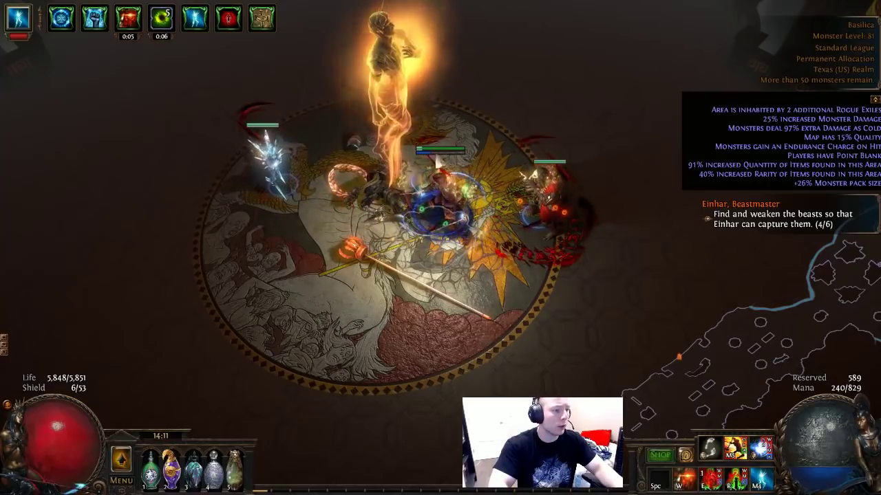
# Activate all five flasks and attack The Cleansing Light in the boss arena
pyautogui.press('1')
pyautogui.press('2')
pyautogui.press('3')
pyautogui.press('4')
pyautogui.press('5')
pyautogui.rightClick(407, 203)
pyautogui.rightClick(404, 207)
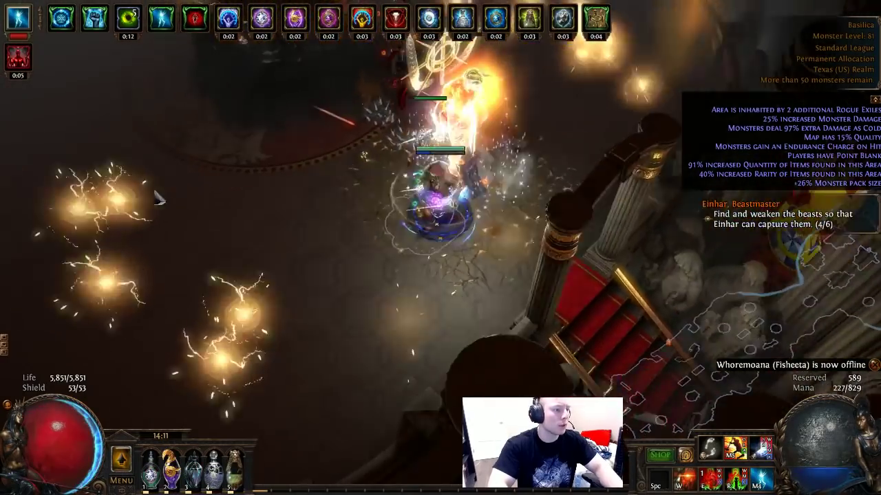
# Leave the Basilica through a portal to the hideout and open the stash
pyautogui.press('i')
pyautogui.click(340, 195)
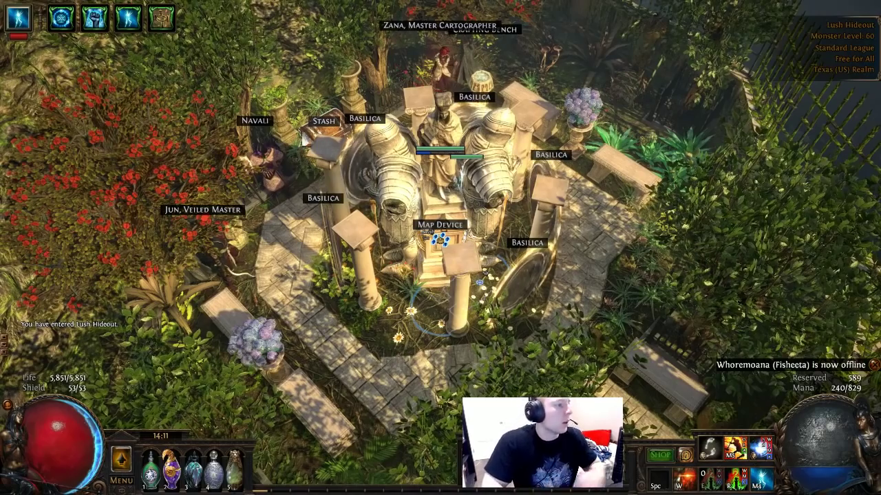
pyautogui.click(330, 120)
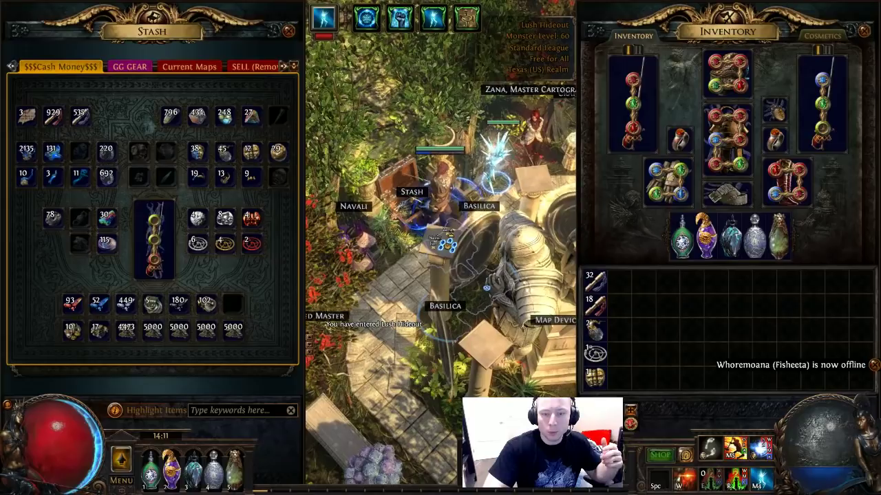
# Switch to Path of Building and open the passive skill tree of the current build
pyautogui.hotkey('alt', 'Tab')
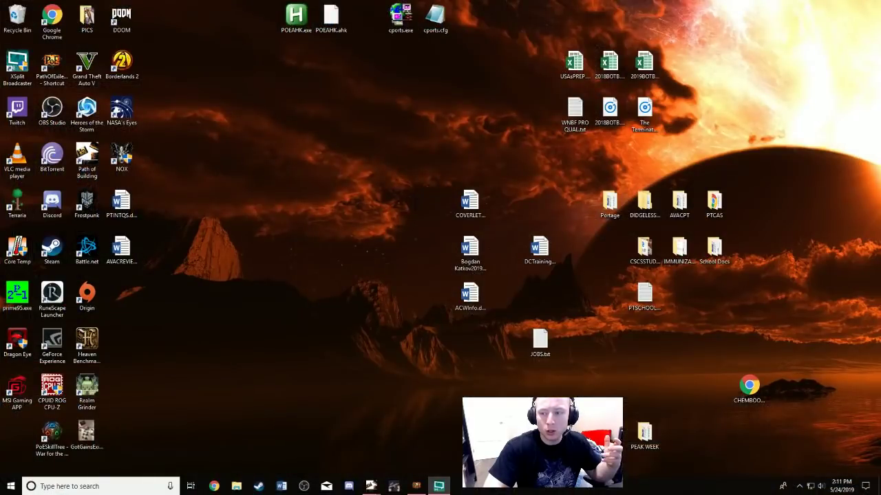
pyautogui.hotkey('alt', 'Tab')
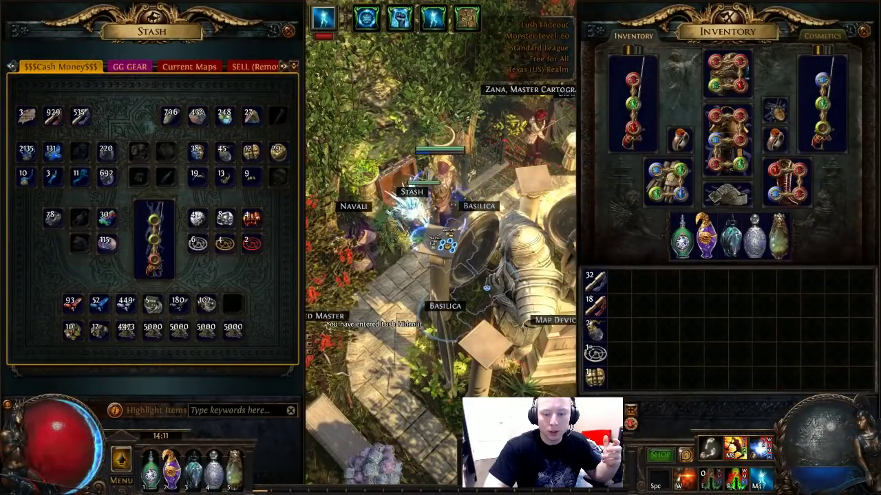
pyautogui.hotkey('alt', 'Tab')
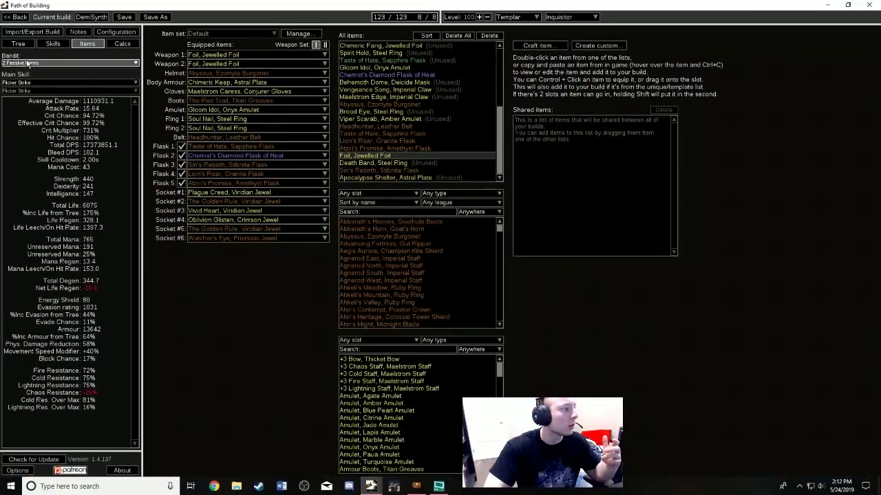
pyautogui.click(18, 43)
# Examine the allocated passive path from the Templar start across the skill tree
pyautogui.moveTo(447, 164); pyautogui.dragTo(426, 170)
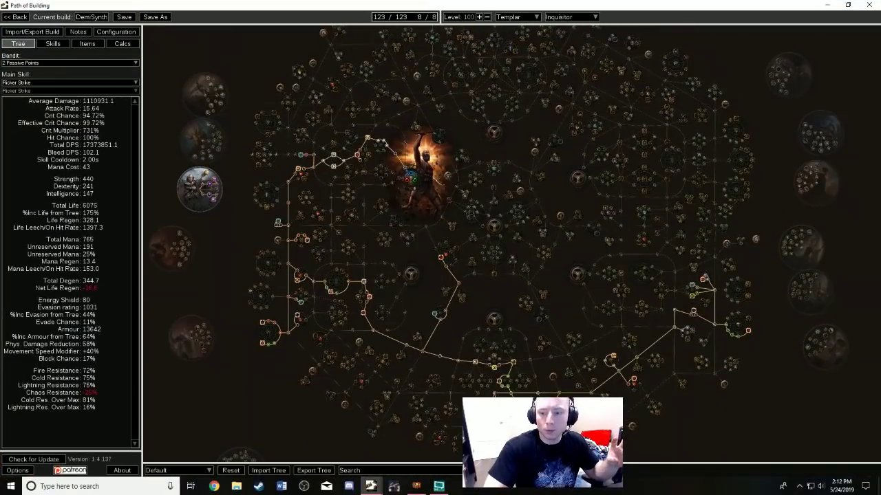
pyautogui.moveTo(242, 218); pyautogui.dragTo(243, 252)
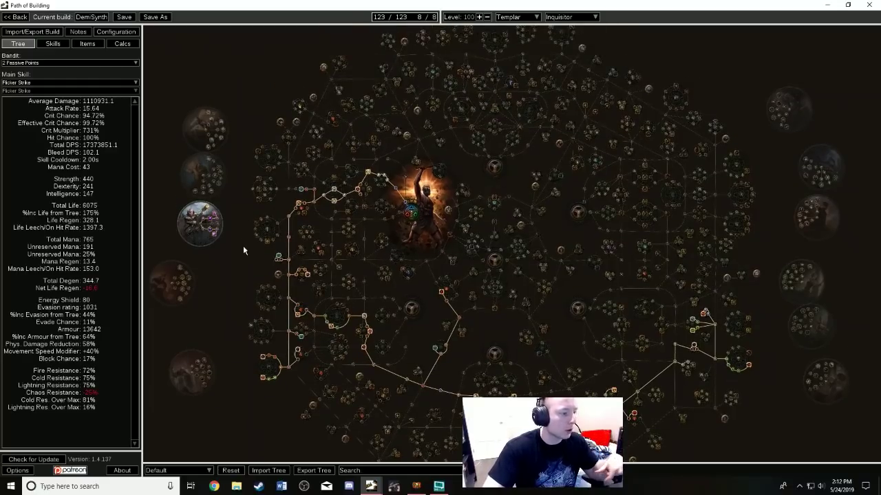
pyautogui.scroll(1, 243, 250)
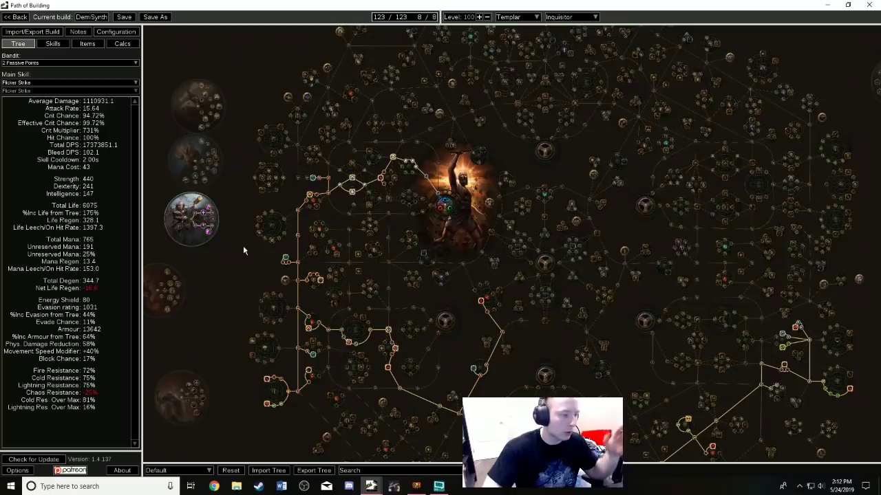
pyautogui.moveTo(243, 251); pyautogui.dragTo(180, 221)
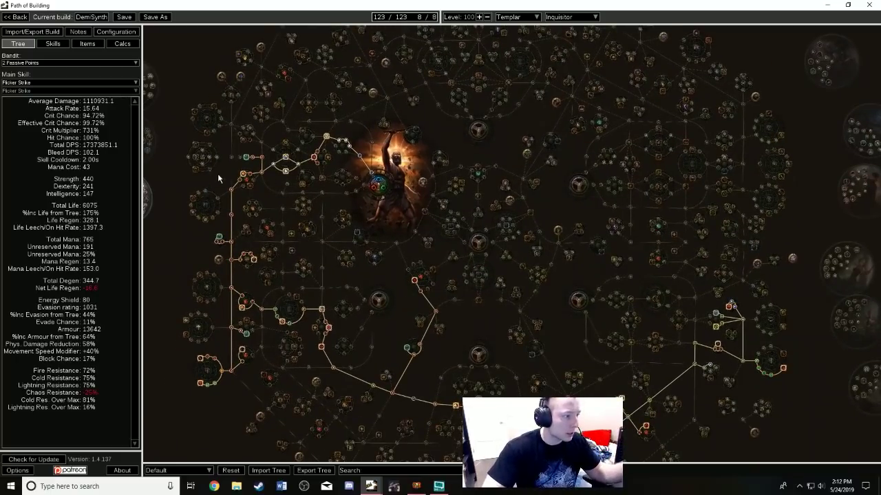
pyautogui.moveTo(409, 217); pyautogui.dragTo(391, 143)
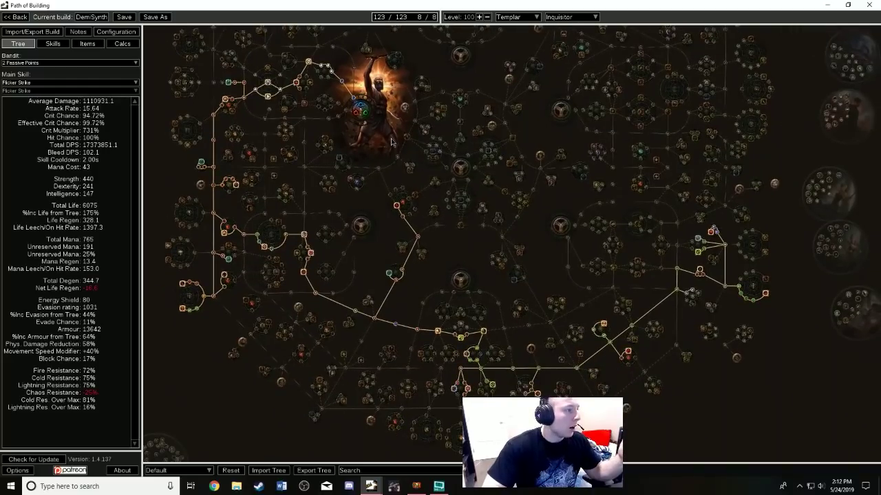
pyautogui.click(86, 44)
pyautogui.click(21, 45)
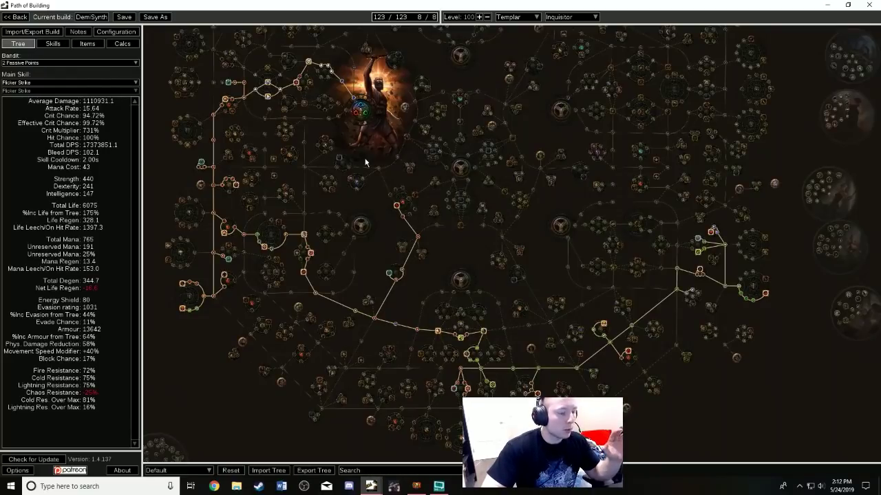
pyautogui.moveTo(369, 138)
pyautogui.mouseDown()
pyautogui.moveTo(383, 150)
pyautogui.moveTo(375, 139)
pyautogui.mouseUp()
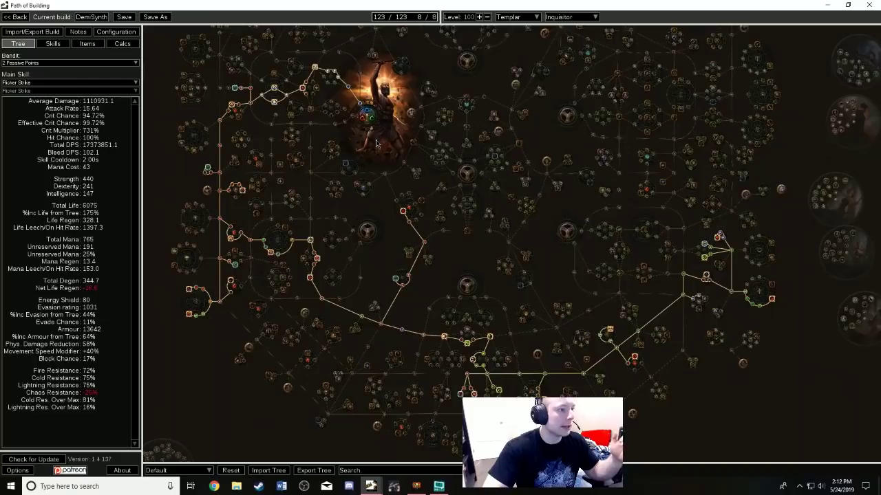
pyautogui.moveTo(376, 143); pyautogui.dragTo(374, 152)
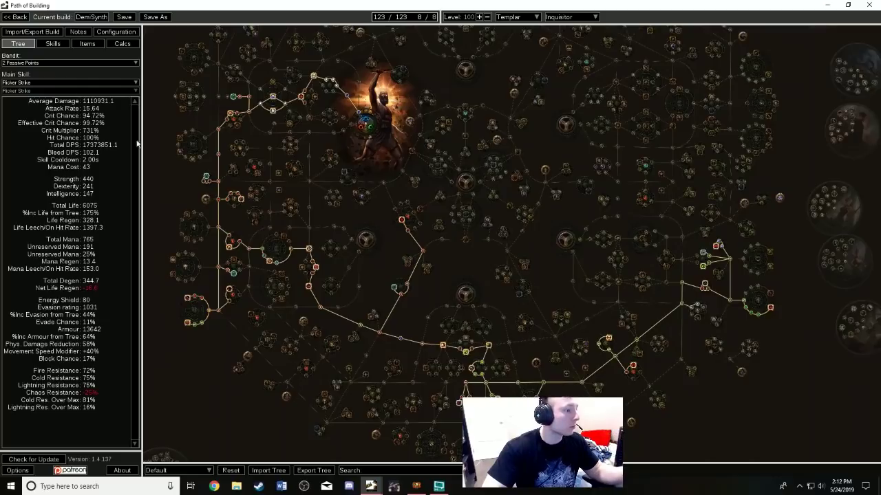
# Examine the Inquisitor ascendancy up close and read the details of its Inevitable Judgement node
pyautogui.scroll(-4, 313, 147)
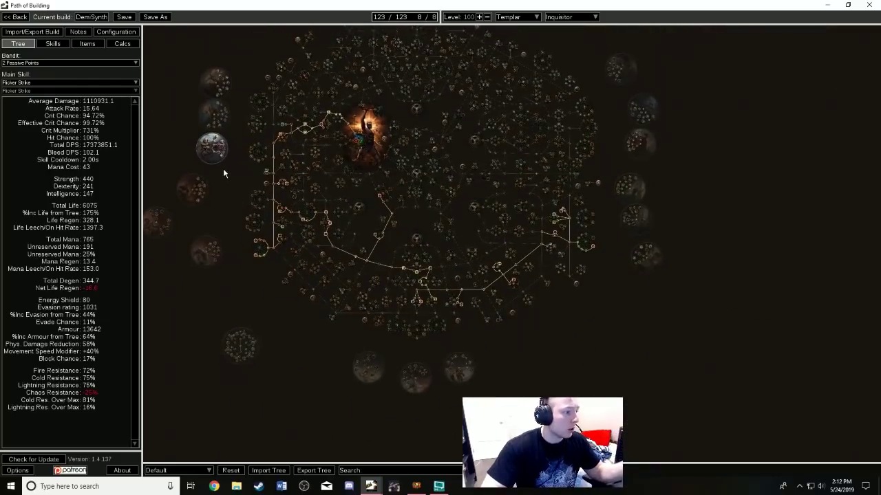
pyautogui.scroll(4, 221, 170)
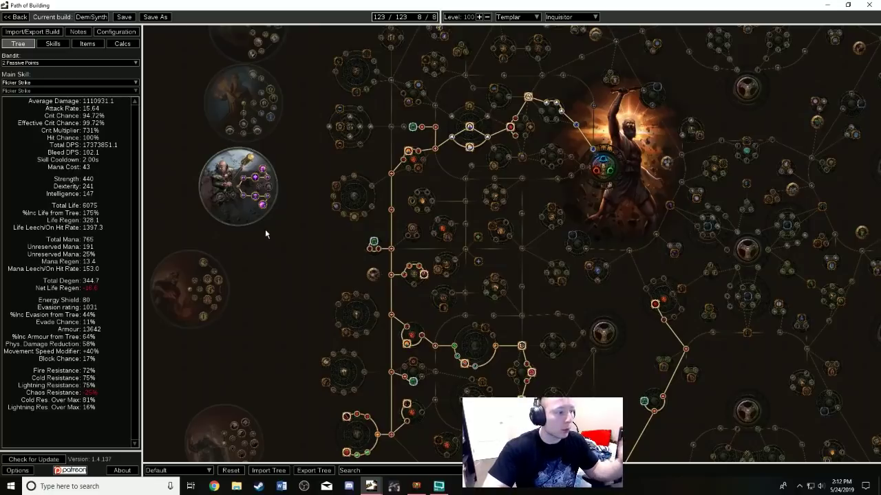
pyautogui.scroll(6, 337, 197)
pyautogui.scroll(1, 338, 197)
pyautogui.moveTo(288, 227); pyautogui.dragTo(711, 227)
pyautogui.moveTo(490, 237)
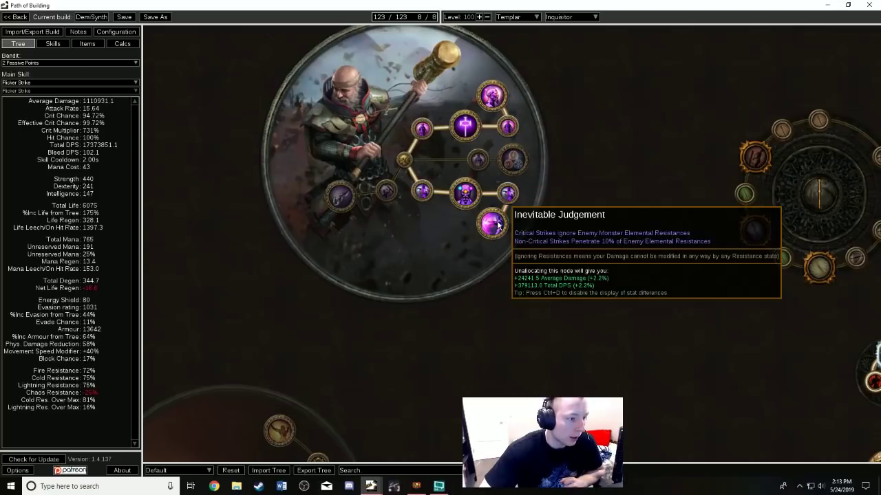
# Return to the build's equipped items and inspect The Red Trail boots and the socketed jewels
pyautogui.scroll(-5, 493, 224)
pyautogui.scroll(-4, 498, 225)
pyautogui.moveTo(508, 284); pyautogui.dragTo(183, 177)
pyautogui.scroll(-2, 440, 247)
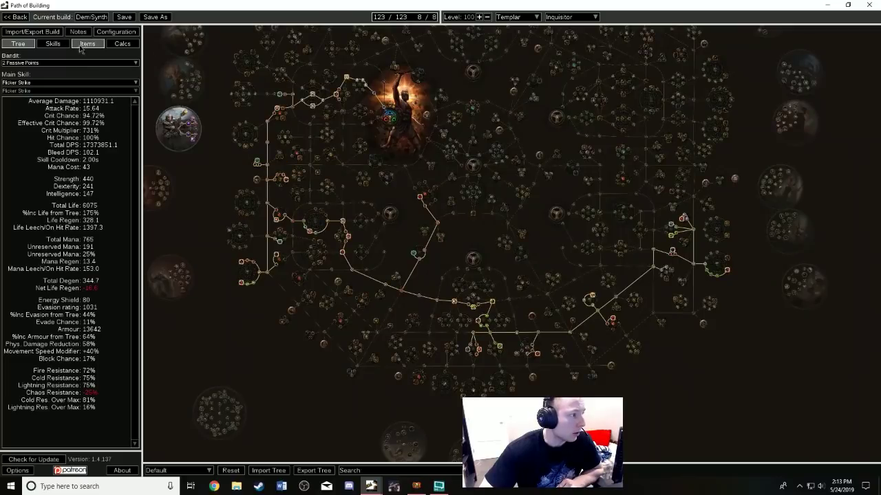
pyautogui.click(88, 43)
pyautogui.click(18, 43)
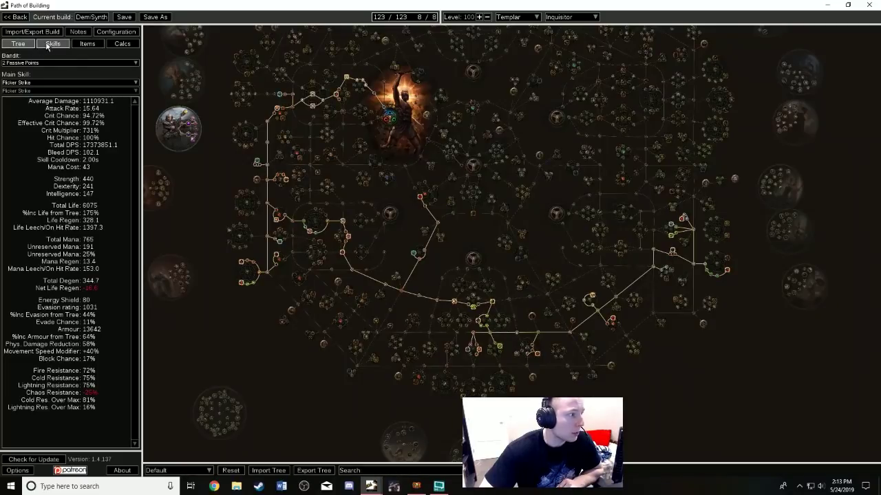
pyautogui.click(86, 45)
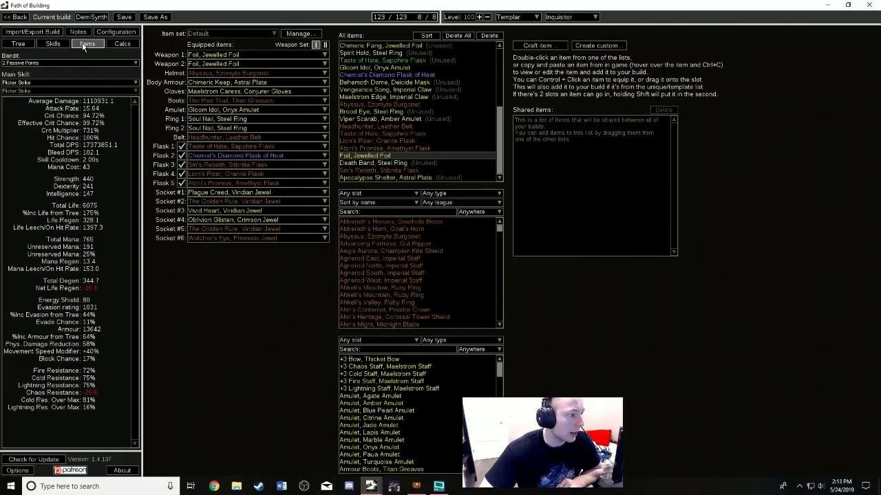
pyautogui.moveTo(233, 103)
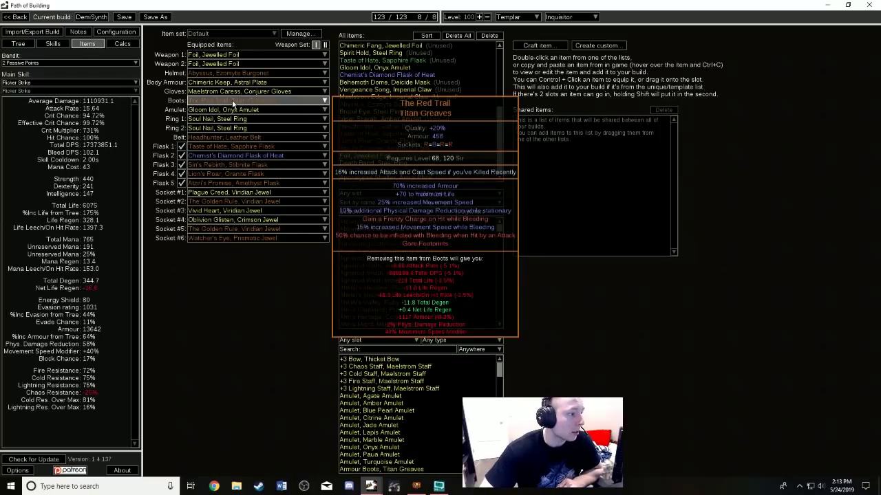
pyautogui.moveTo(228, 242)
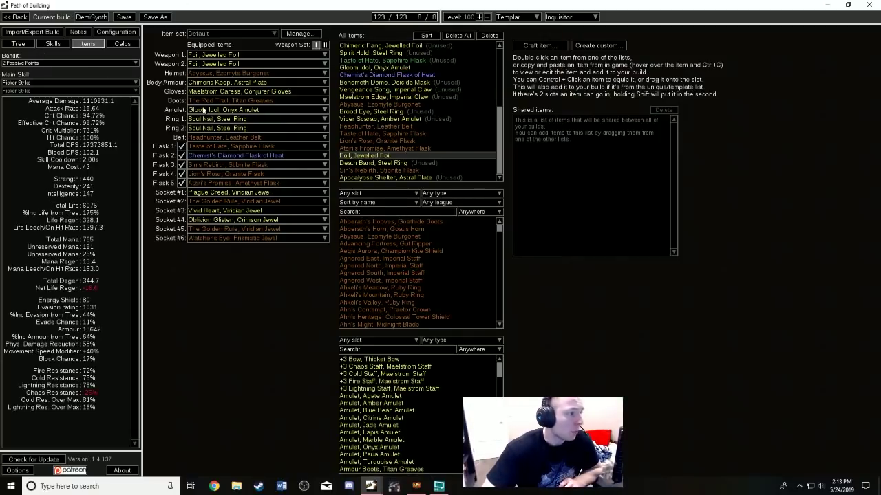
pyautogui.moveTo(264, 102)
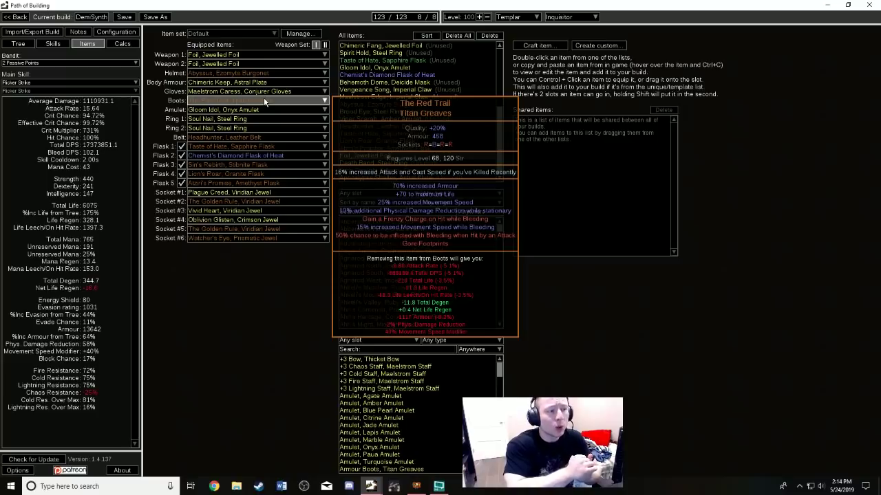
# Inspect The Golden Rule jewel in its socket on the passive tree
pyautogui.click(18, 44)
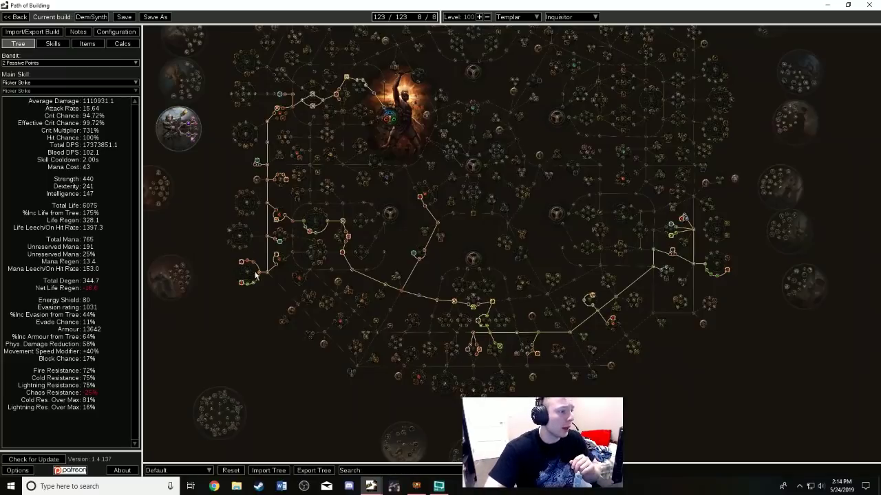
pyautogui.moveTo(281, 242)
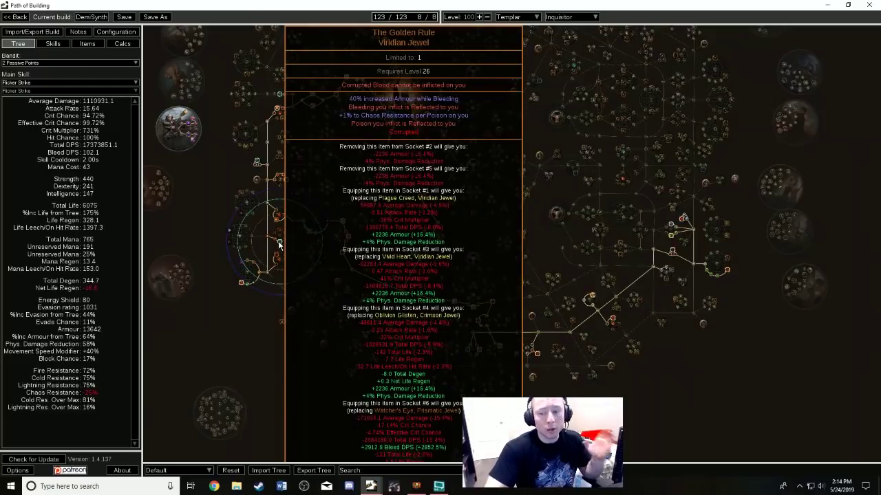
pyautogui.moveTo(275, 223)
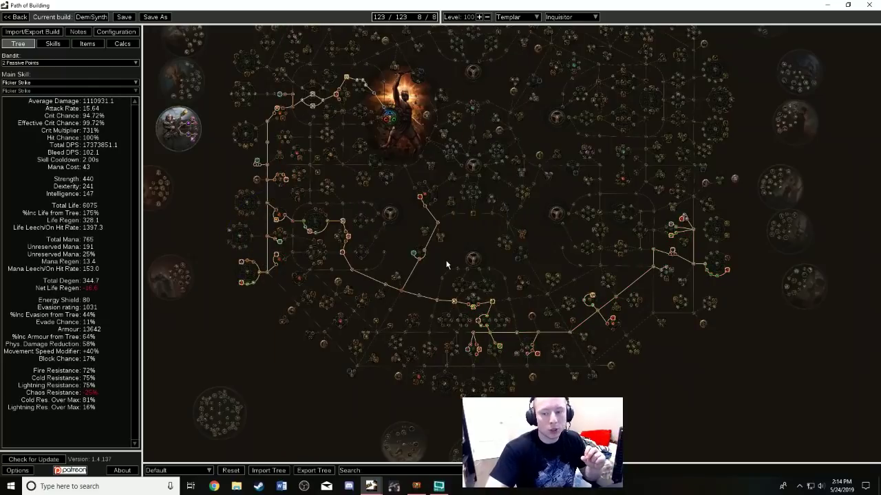
pyautogui.scroll(1, 445, 260)
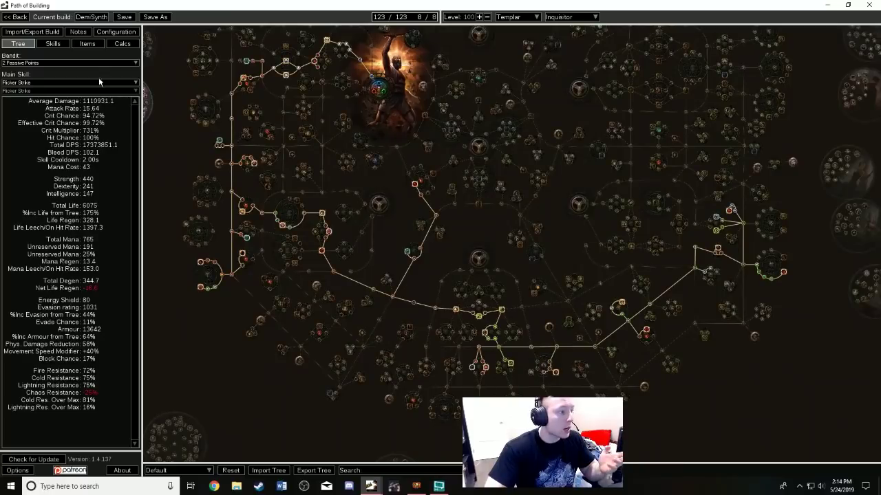
pyautogui.moveTo(253, 5); pyautogui.dragTo(373, 384)
pyautogui.doubleClick(372, 384)
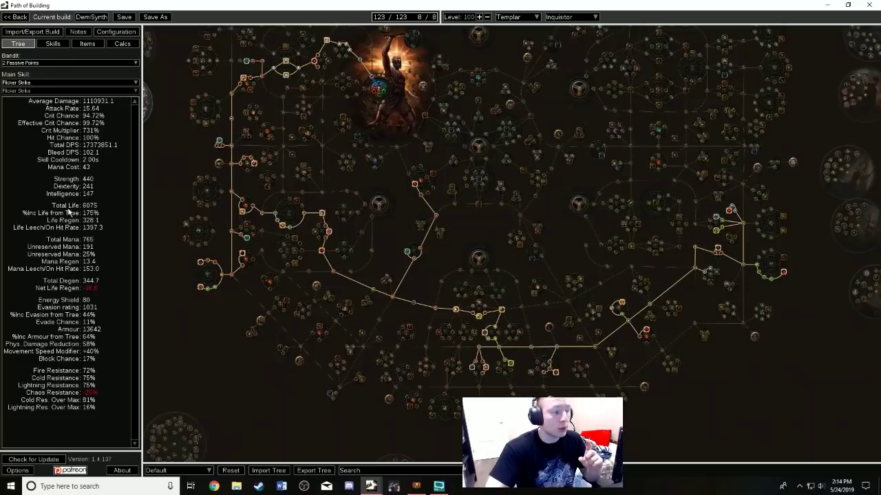
pyautogui.scroll(3, 221, 231)
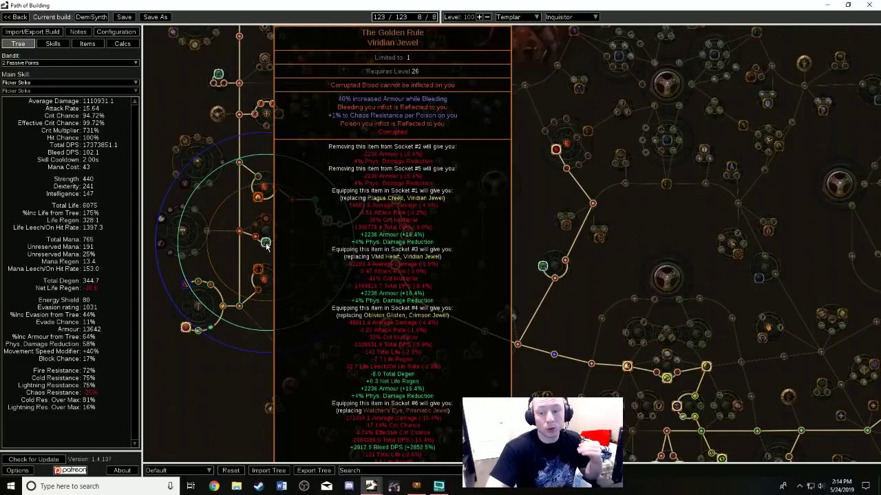
# Reopen the equipped items and review The Red Trail boots together with the socketed jewels
pyautogui.click(87, 43)
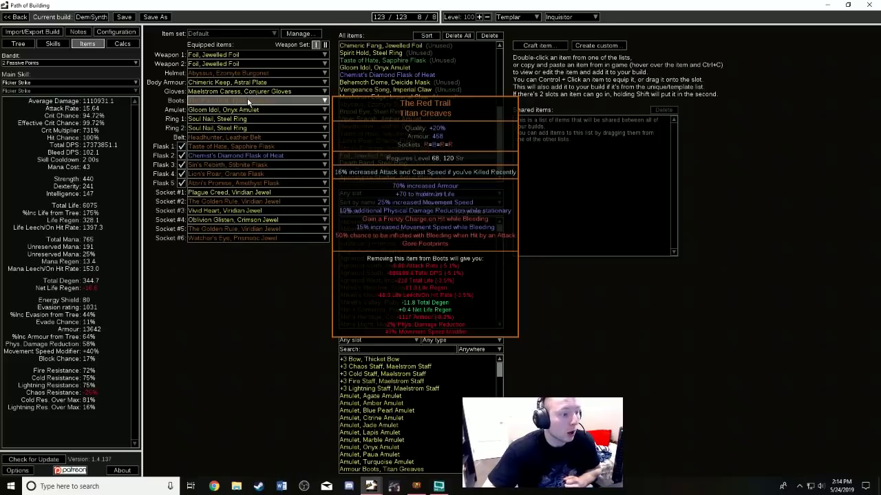
pyautogui.moveTo(230, 227)
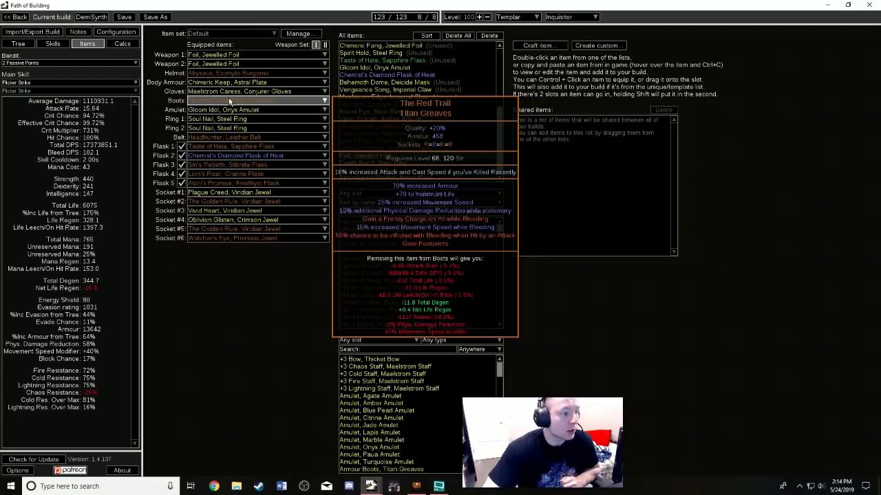
pyautogui.moveTo(247, 215)
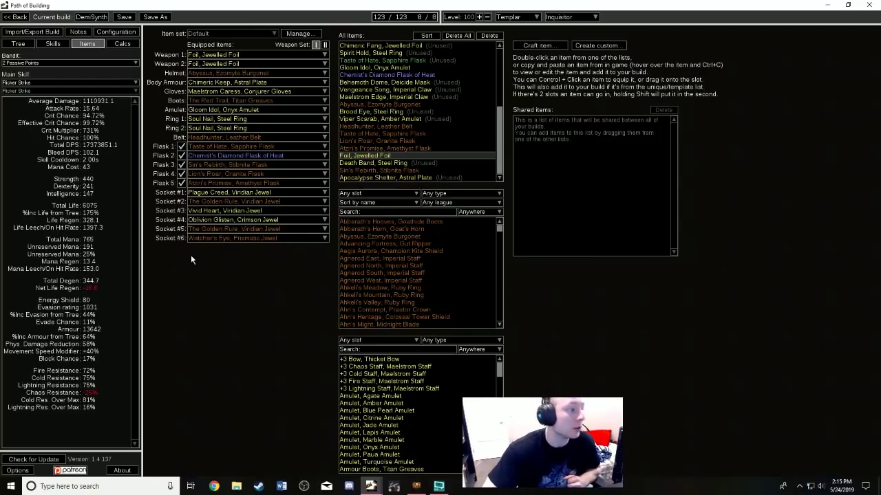
# Return to the passive tree and read the sword damage nodes leading to Razor's Edge, together with the surrounding allocated path
pyautogui.click(18, 43)
pyautogui.scroll(-5, 426, 206)
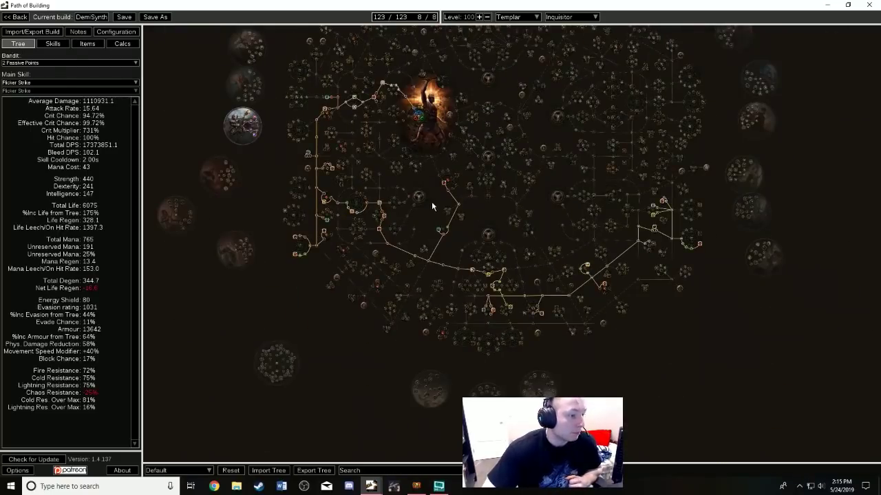
pyautogui.moveTo(431, 201); pyautogui.dragTo(422, 222)
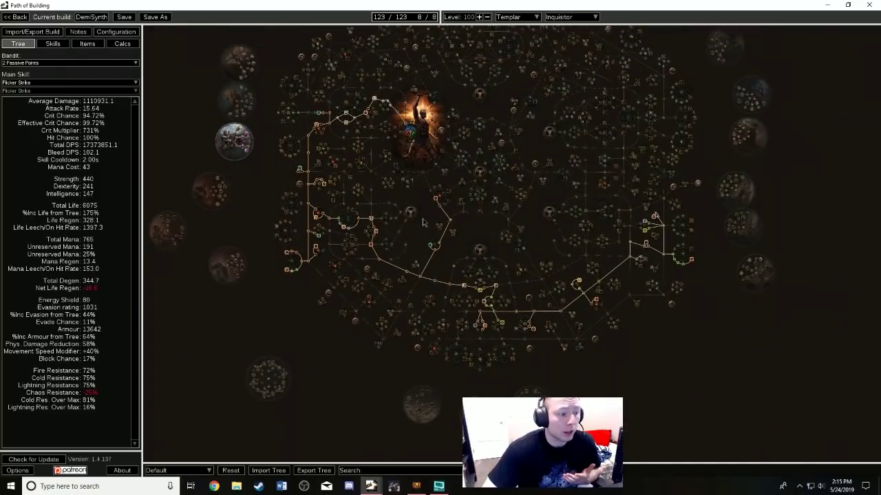
pyautogui.scroll(5, 237, 244)
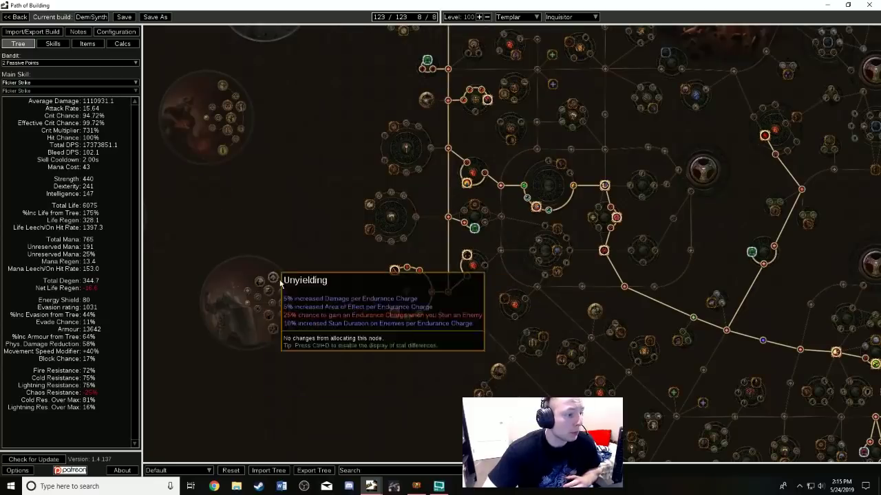
pyautogui.moveTo(423, 275)
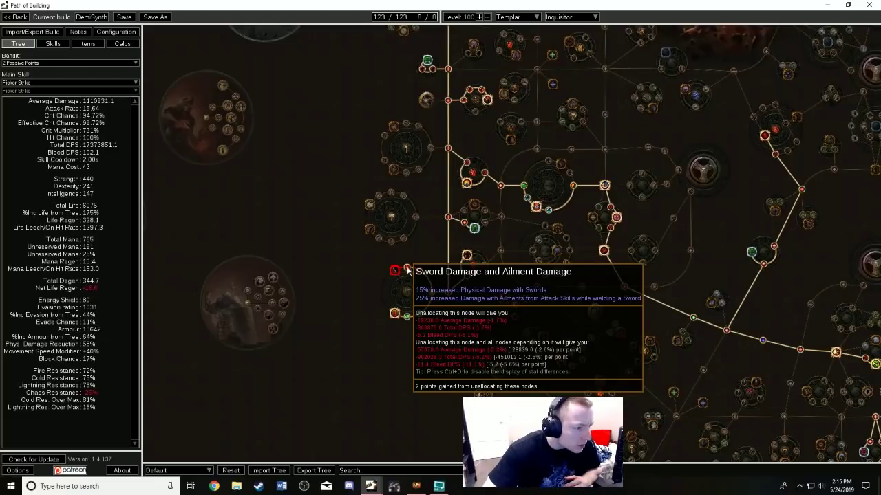
pyautogui.scroll(-3, 394, 273)
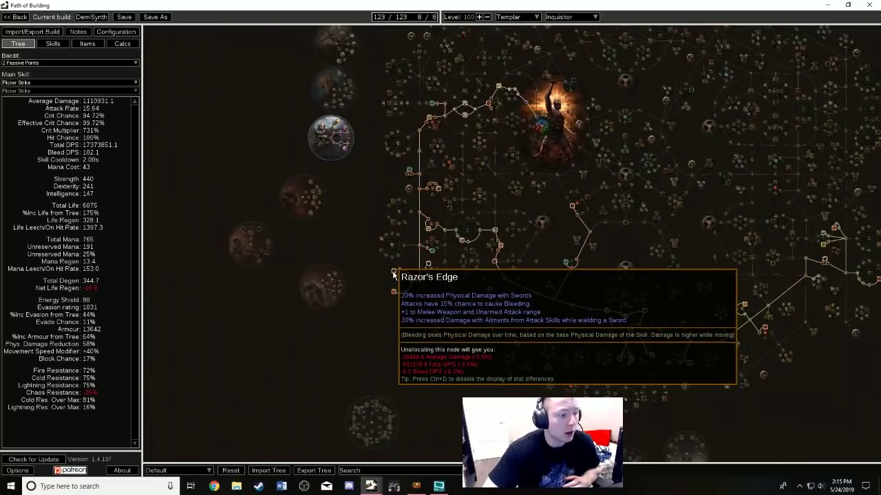
pyautogui.moveTo(394, 275); pyautogui.dragTo(333, 287)
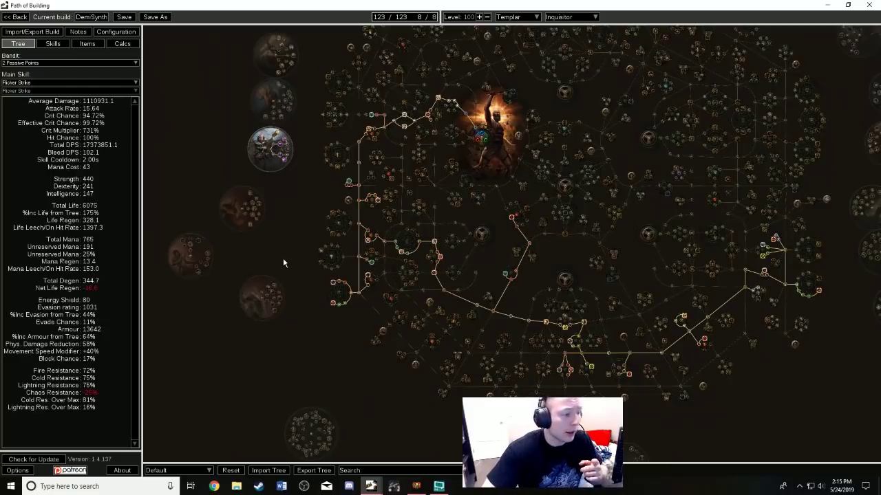
pyautogui.scroll(5, 286, 259)
pyautogui.scroll(-5, 274, 201)
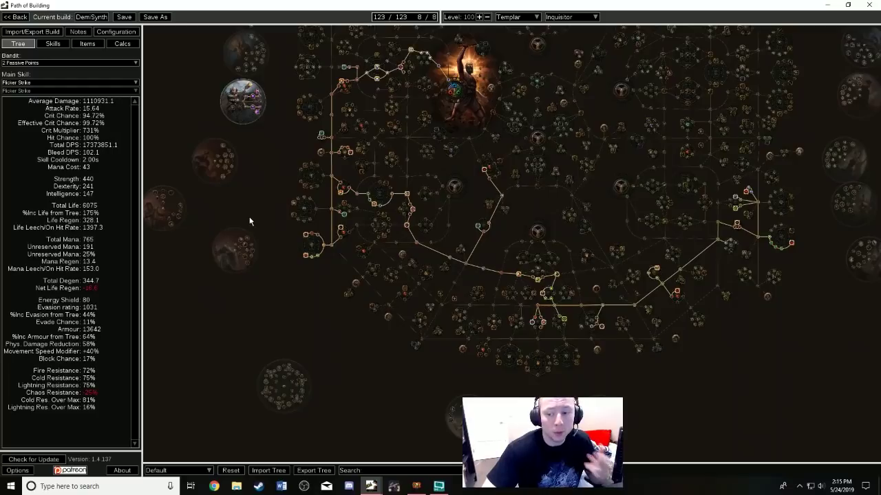
pyautogui.scroll(3, 295, 274)
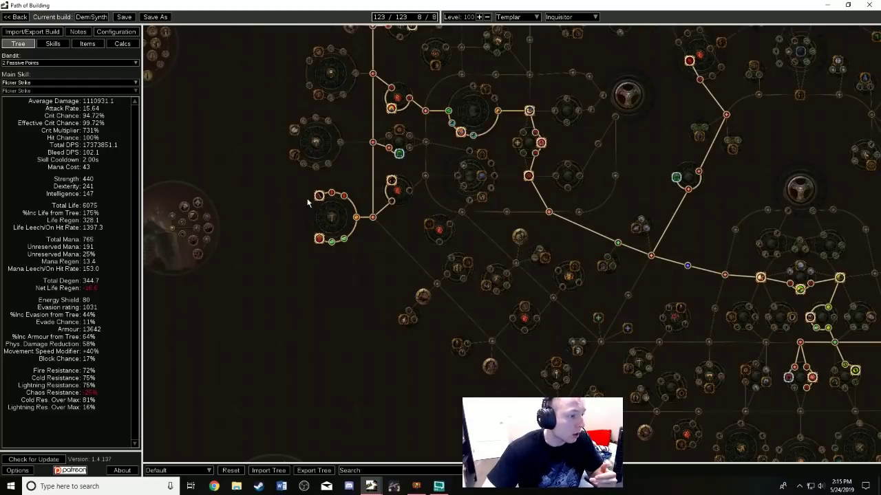
# Examine the allocated clusters and nearby unallocated nodes on the eastern side of the passive tree
pyautogui.scroll(-4, 351, 210)
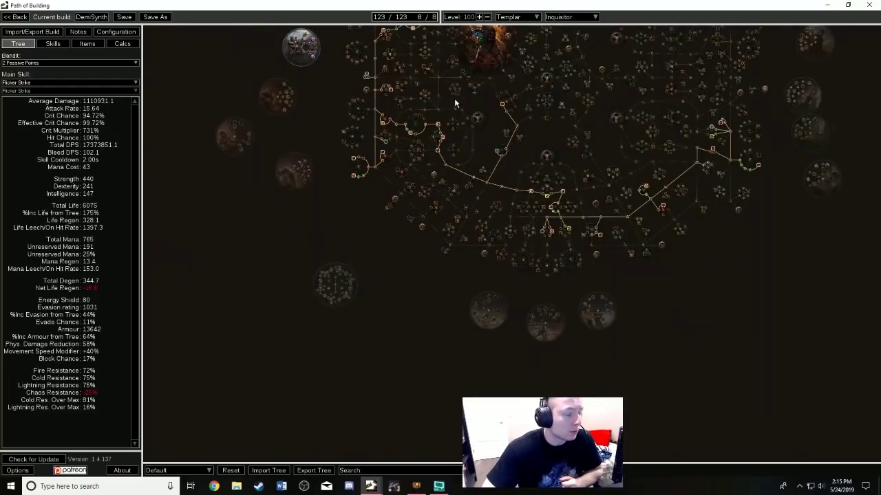
pyautogui.scroll(3, 656, 285)
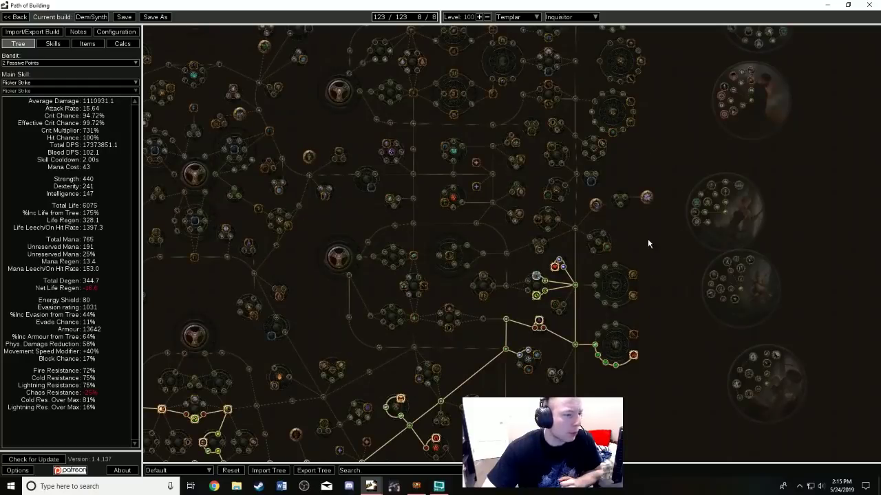
pyautogui.scroll(2, 654, 234)
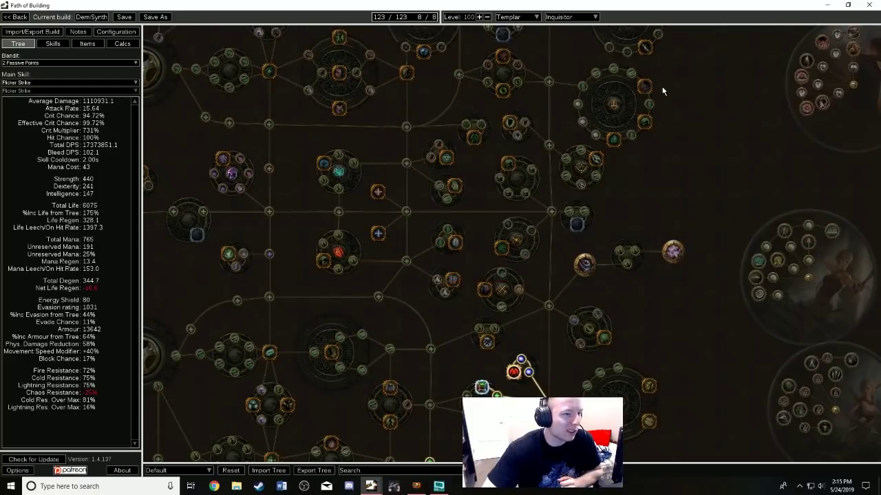
pyautogui.scroll(-5, 655, 251)
pyautogui.scroll(3, 655, 251)
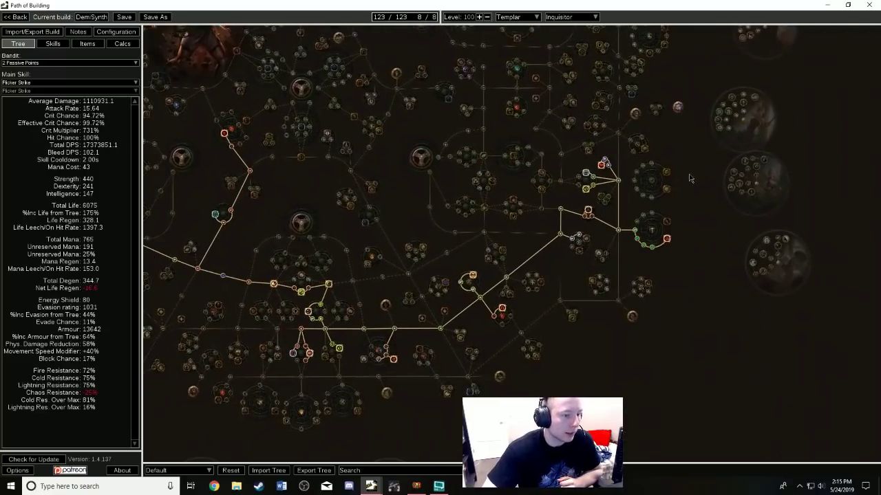
pyautogui.scroll(-3, 636, 295)
pyautogui.scroll(3, 445, 366)
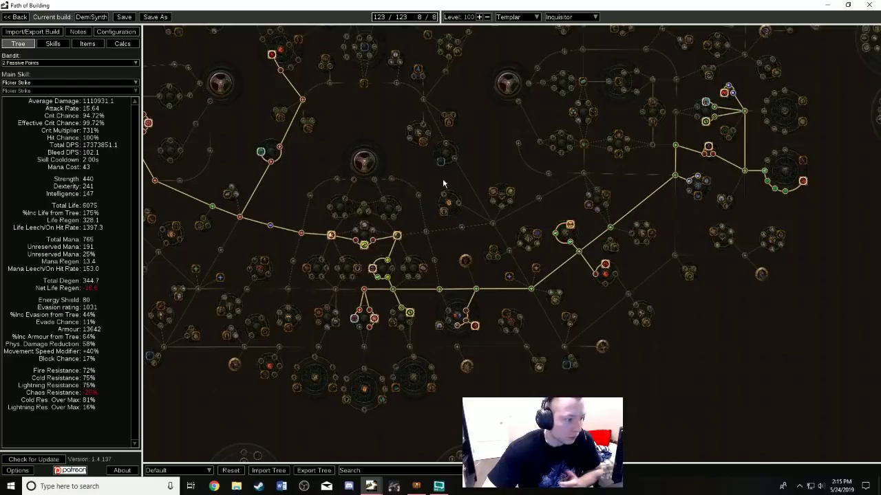
# Trace the allocated passive path between the western clusters and the eastern clusters across the whole tree
pyautogui.moveTo(291, 183); pyautogui.dragTo(606, 221)
pyautogui.scroll(-2, 258, 311)
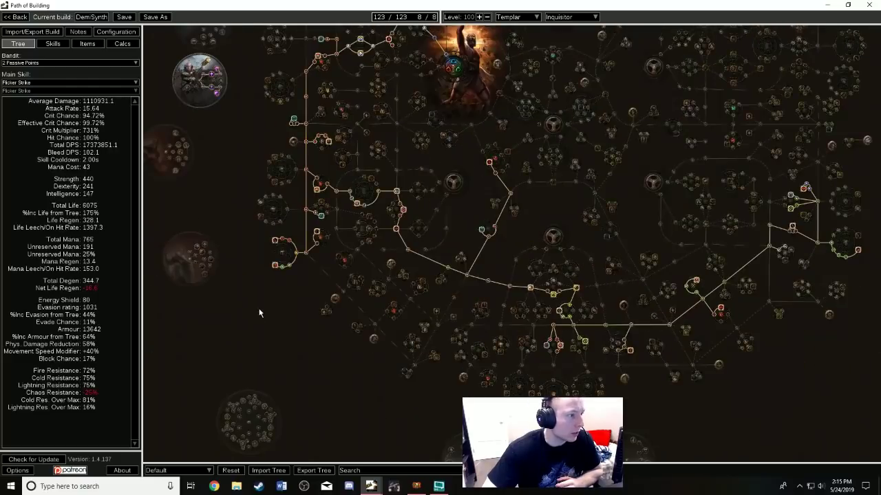
pyautogui.moveTo(258, 311); pyautogui.dragTo(110, 334)
pyautogui.scroll(3, 648, 202)
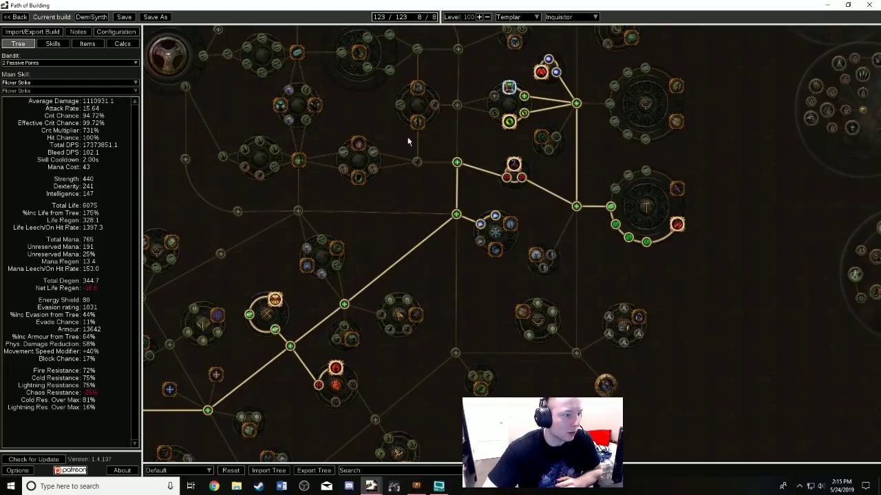
pyautogui.scroll(-5, 375, 146)
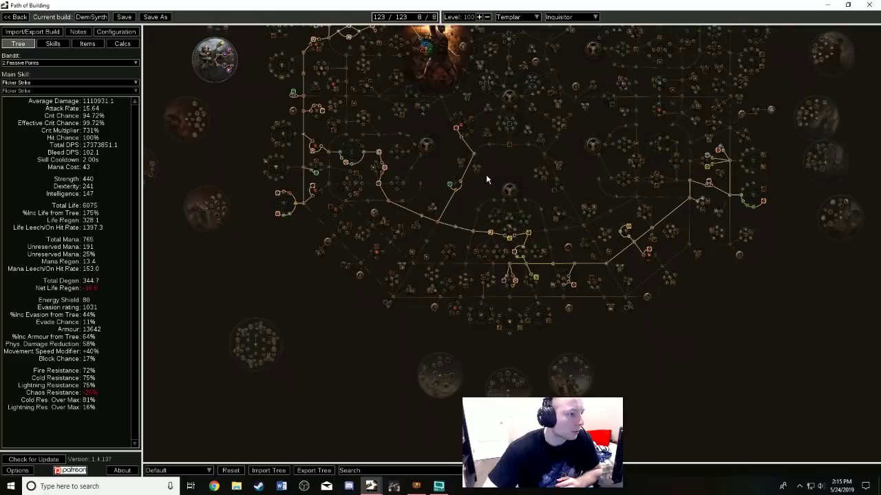
pyautogui.moveTo(489, 181); pyautogui.dragTo(504, 239)
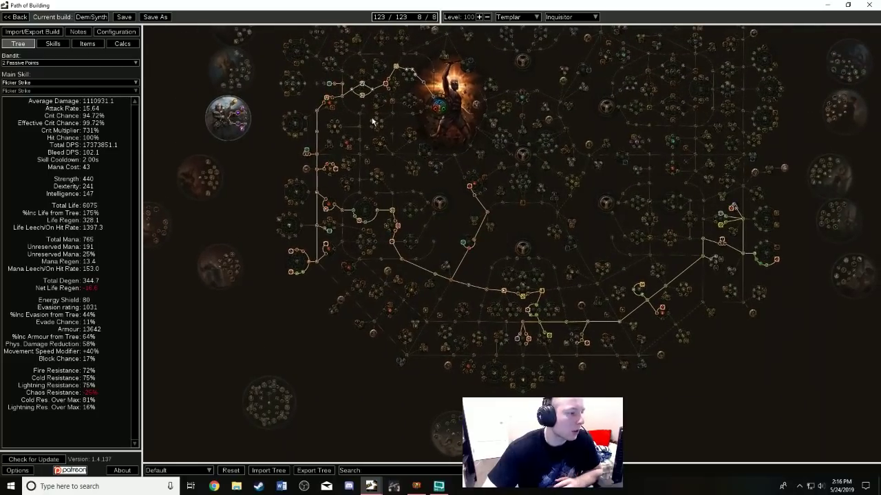
pyautogui.moveTo(265, 5); pyautogui.dragTo(369, 3)
pyautogui.moveTo(464, 207); pyautogui.dragTo(405, 244)
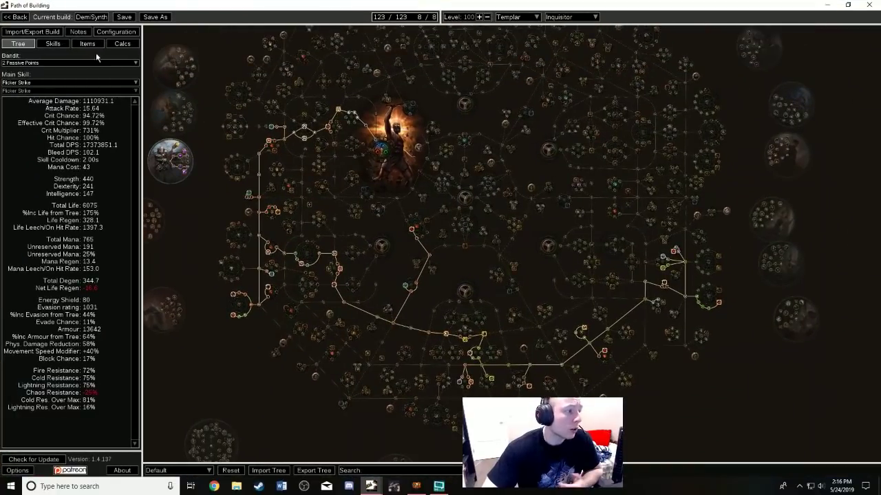
# Open the equipped items and read the details of The Red Trail boots and The Golden Rule jewel in Socket #5
pyautogui.click(88, 44)
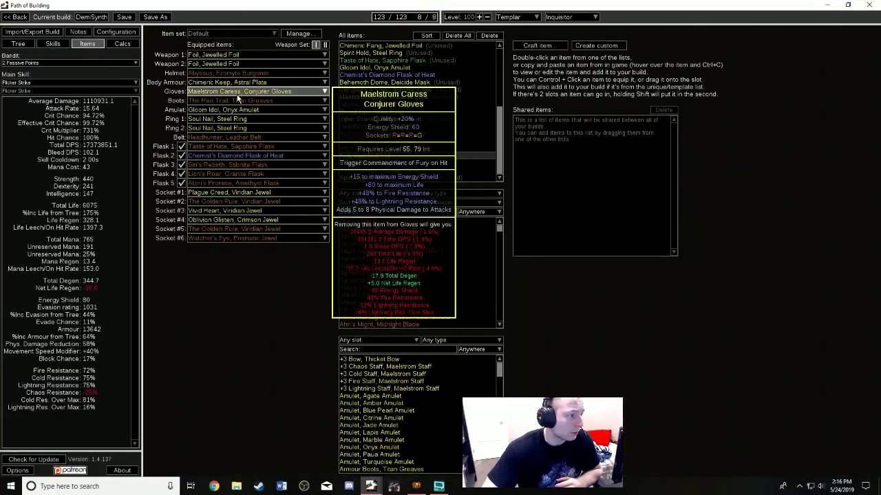
pyautogui.moveTo(241, 105)
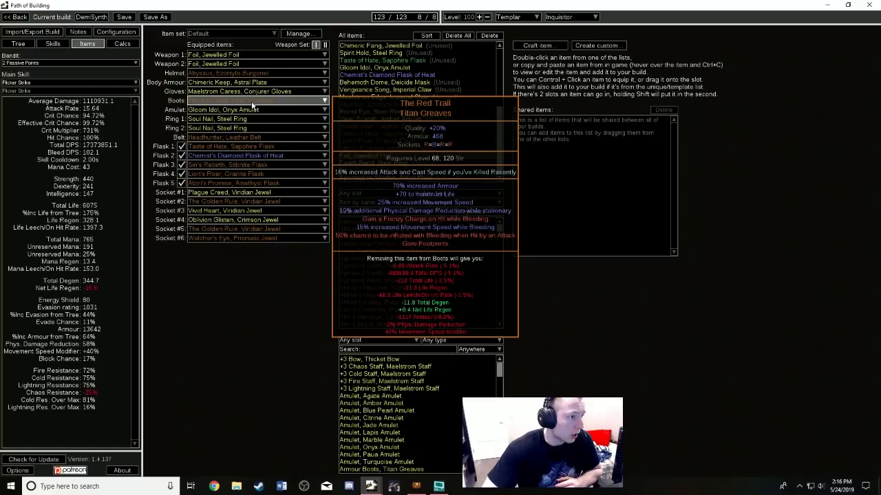
pyautogui.moveTo(249, 232)
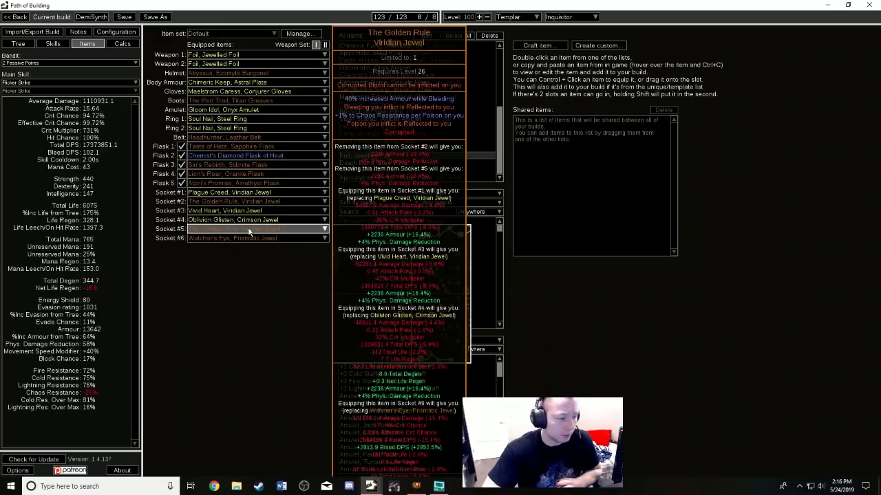
pyautogui.moveTo(351, 6)
pyautogui.mouseDown()
pyautogui.moveTo(332, 84)
pyautogui.moveTo(340, 0)
pyautogui.mouseUp()
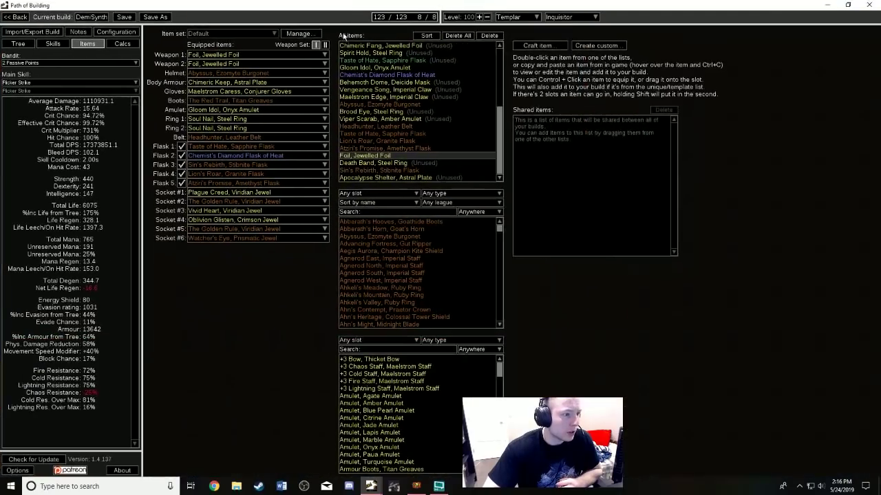
# Search the unique item list for "Apep" and read the details of Apep's Supremacy, Vaal Spirit Shield
pyautogui.click(423, 213)
pyautogui.write('Apep')
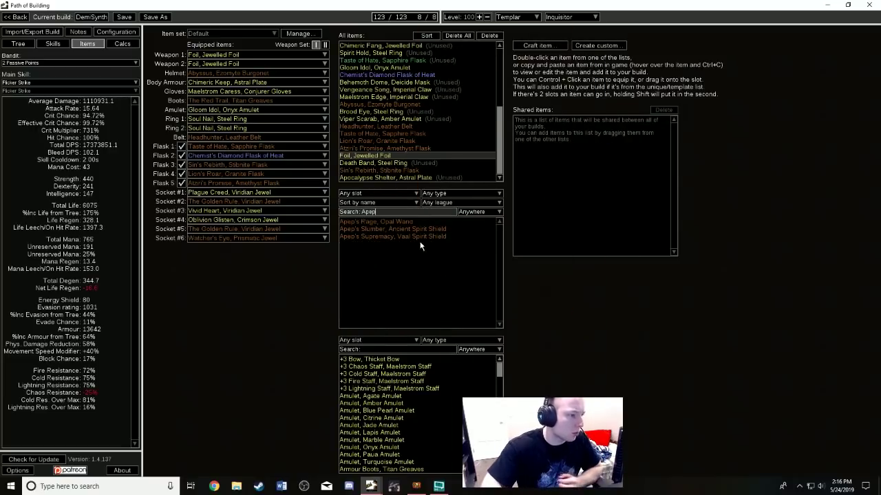
pyautogui.moveTo(428, 230)
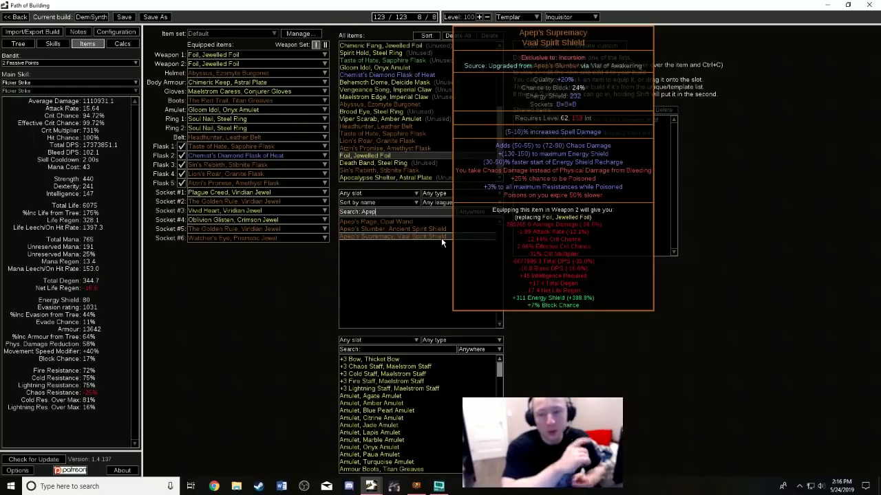
# Return to the passive tree and look over the ascendancy circles and clusters along its eastern side
pyautogui.click(18, 44)
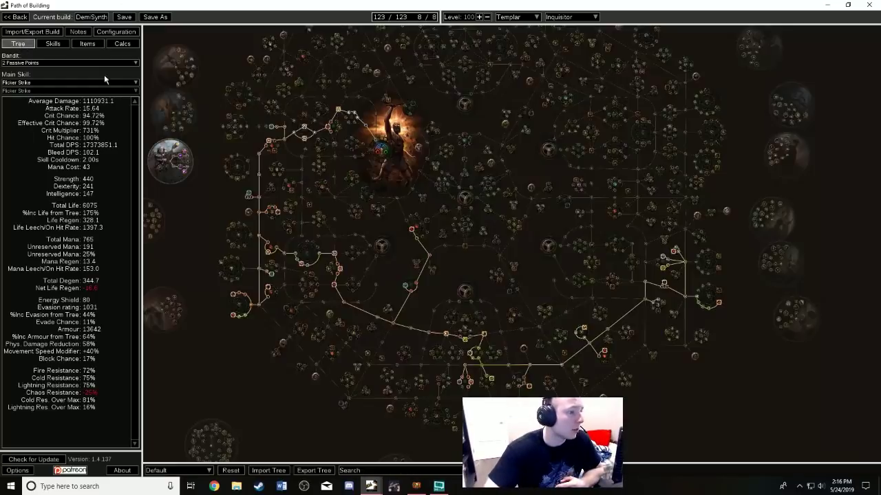
pyautogui.scroll(3, 611, 157)
pyautogui.scroll(-3, 611, 152)
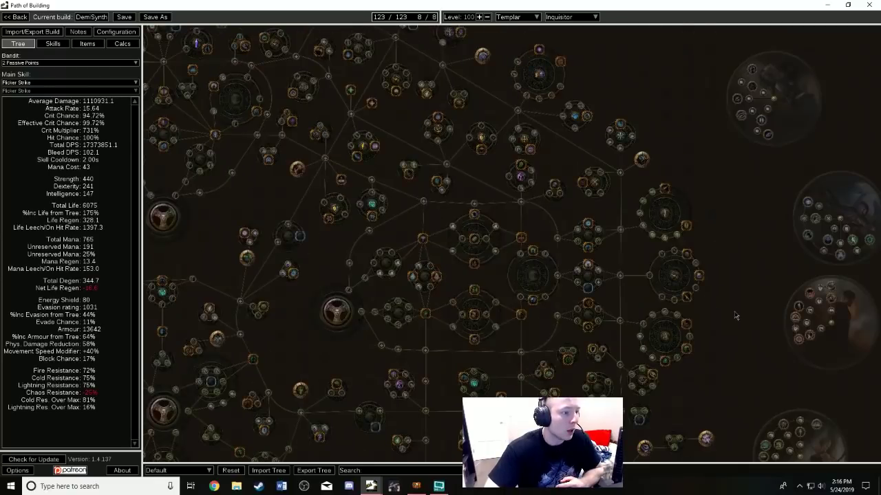
pyautogui.scroll(-2, 710, 191)
pyautogui.scroll(4, 738, 165)
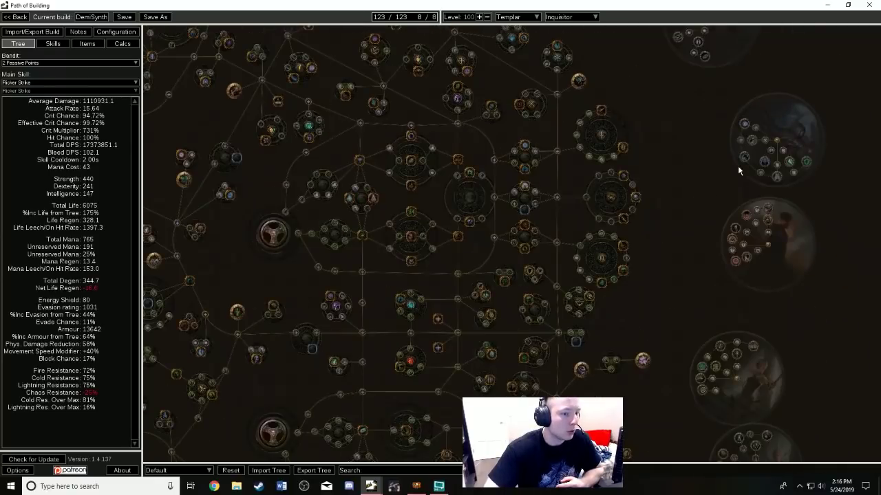
pyautogui.scroll(-1, 681, 241)
pyautogui.moveTo(673, 282); pyautogui.dragTo(722, 60)
pyautogui.scroll(-1, 556, 103)
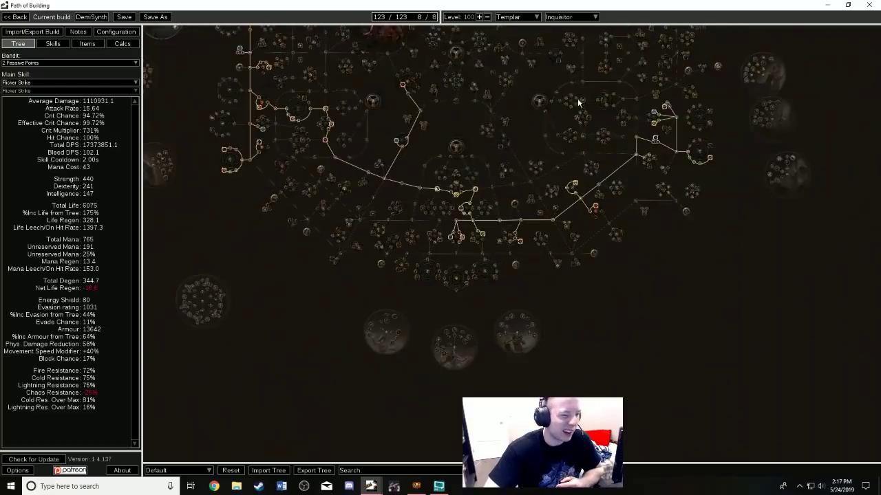
# Look at the allocated Inquisitor ascendancy and the western passive path, ending on an overview of the tree
pyautogui.scroll(-2, 457, 179)
pyautogui.scroll(3, 178, 119)
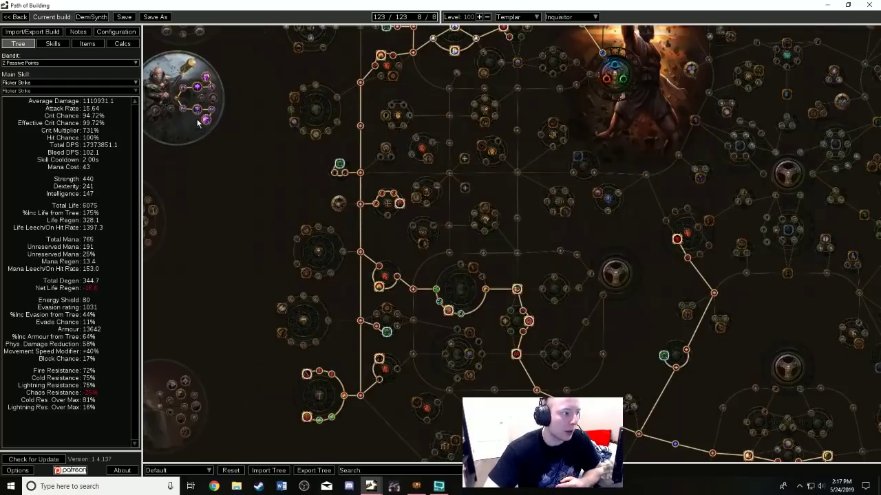
pyautogui.scroll(-5, 209, 123)
pyautogui.scroll(3, 456, 207)
pyautogui.moveTo(456, 206); pyautogui.dragTo(474, 271)
pyautogui.scroll(-1, 493, 244)
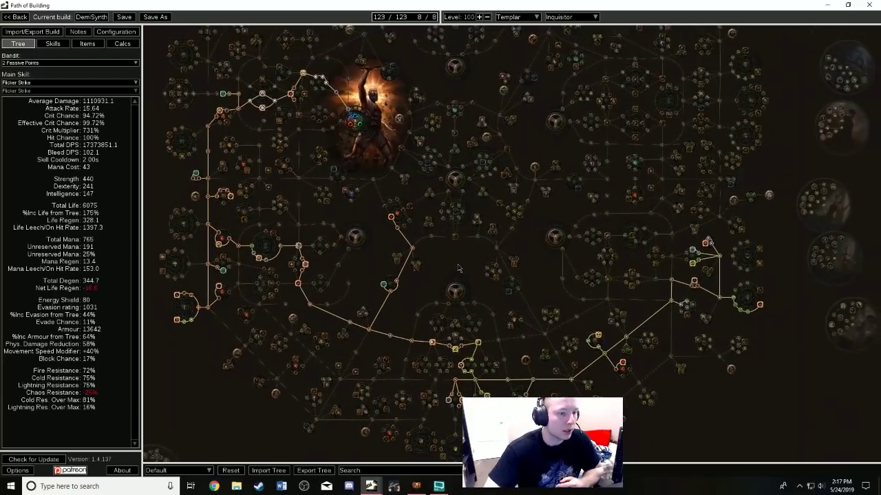
# Reopen the equipped items, clear the unique item search, and inspect the Jewelled Foil in Weapon 2
pyautogui.click(99, 42)
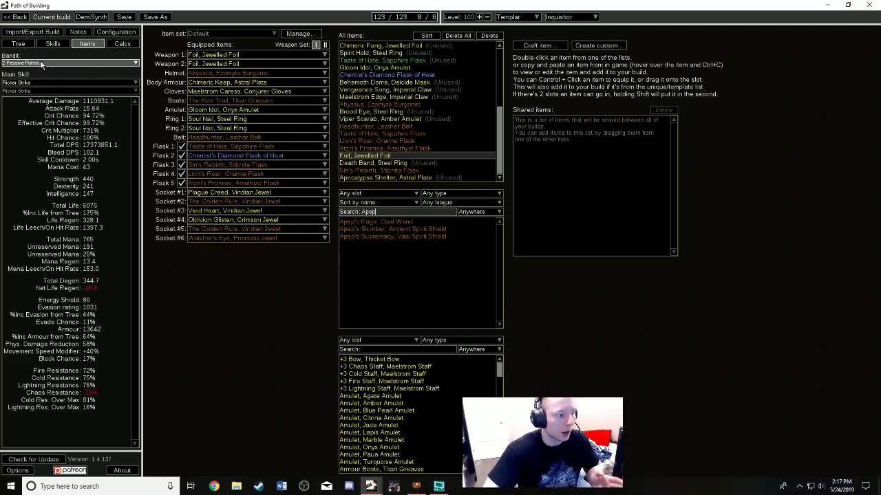
pyautogui.doubleClick(382, 211)
pyautogui.press('BackSpace')
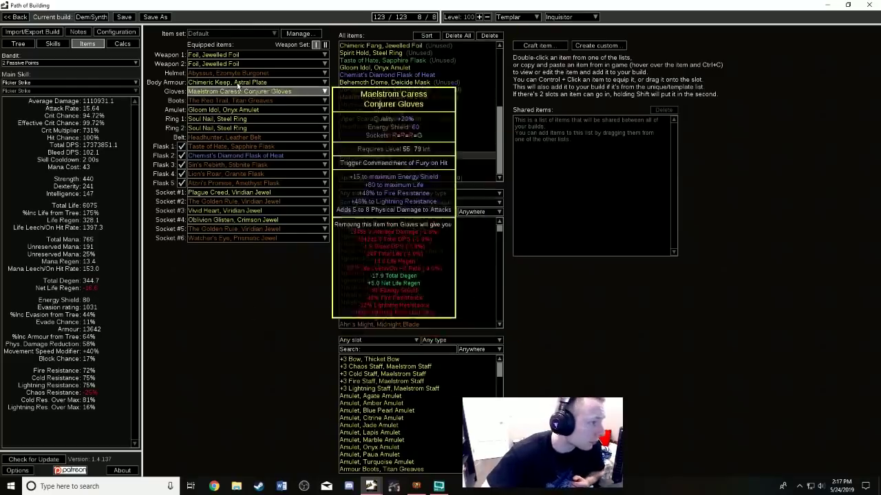
pyautogui.moveTo(263, 63)
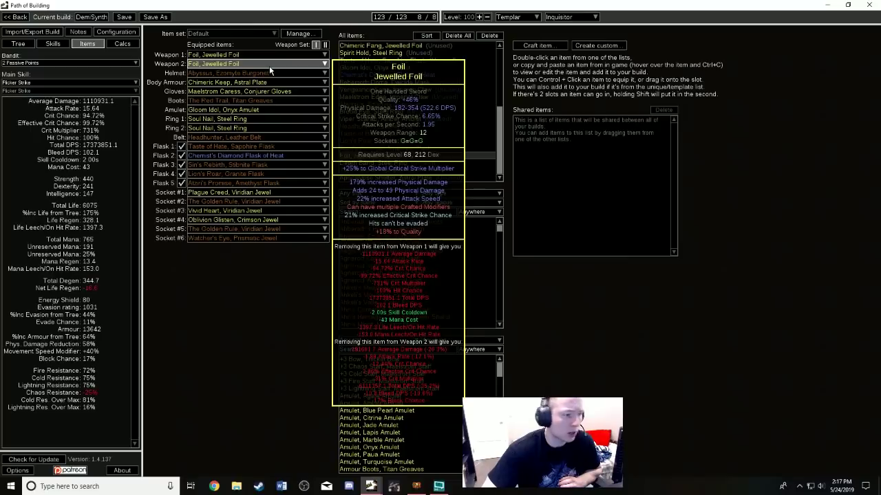
# Look at the worn gear in Path of Exile and the level 93 build's equipped items in Path of Building, ending in the game
pyautogui.hotkey('alt', 'Tab')
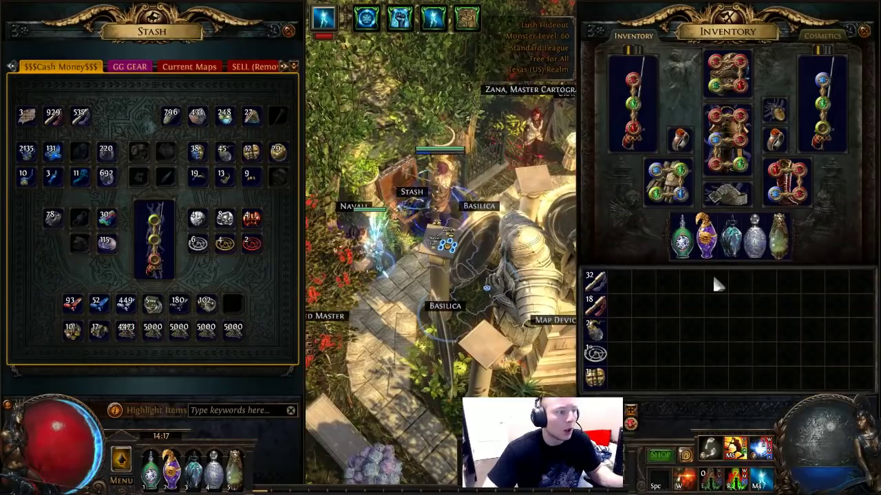
pyautogui.moveTo(626, 147)
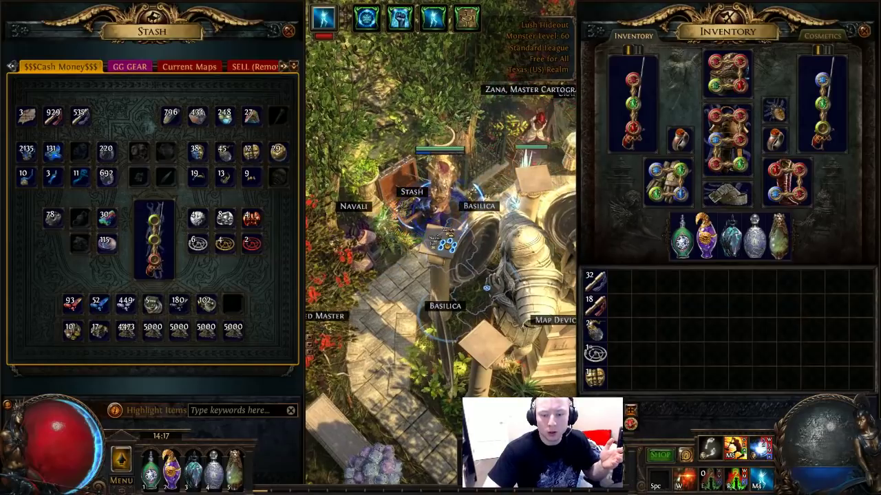
pyautogui.hotkey('alt', 'Tab')
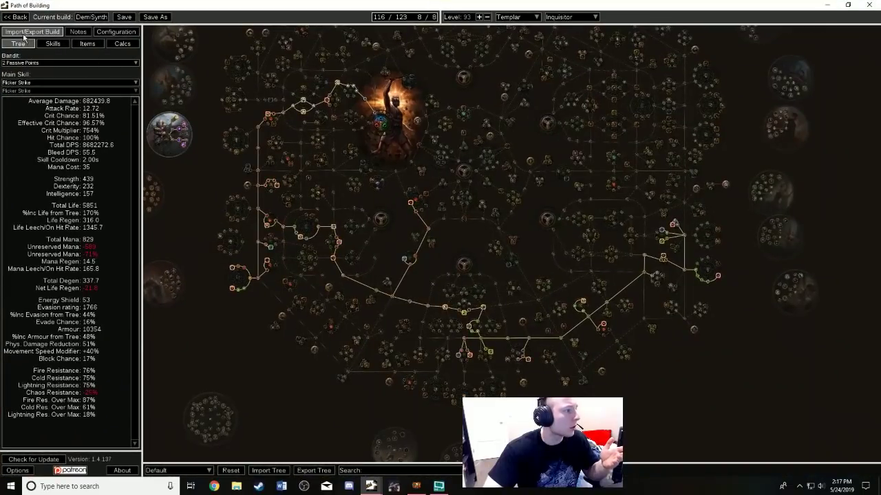
pyautogui.click(86, 44)
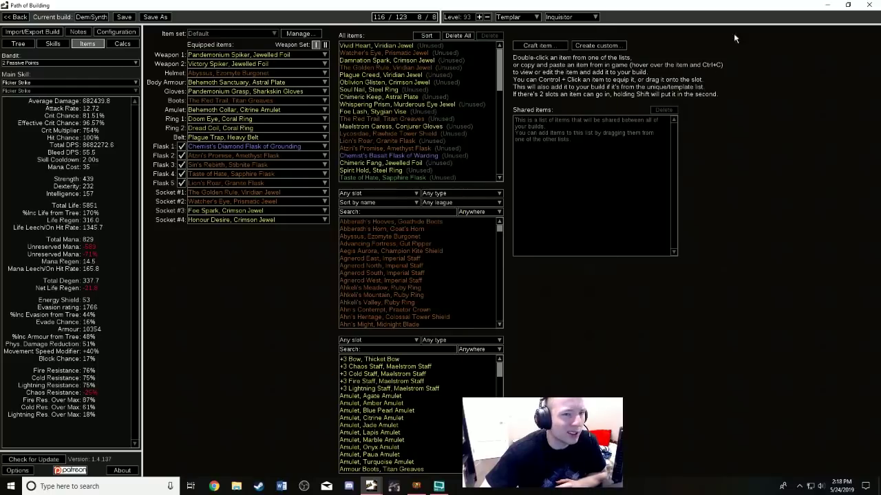
pyautogui.click(827, 4)
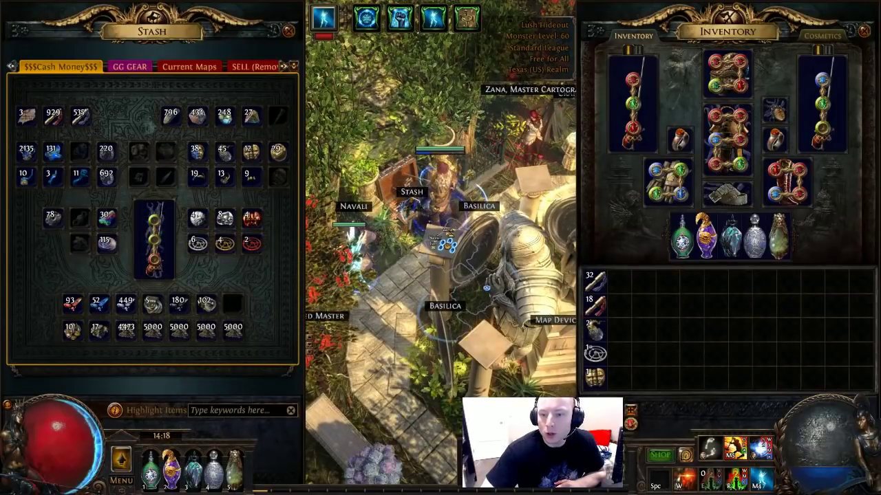
# Switch to the level 100 build in Path of Building and equip Vivid Heart, Viridian Jewel in Socket #5
pyautogui.hotkey('alt', 'Tab')
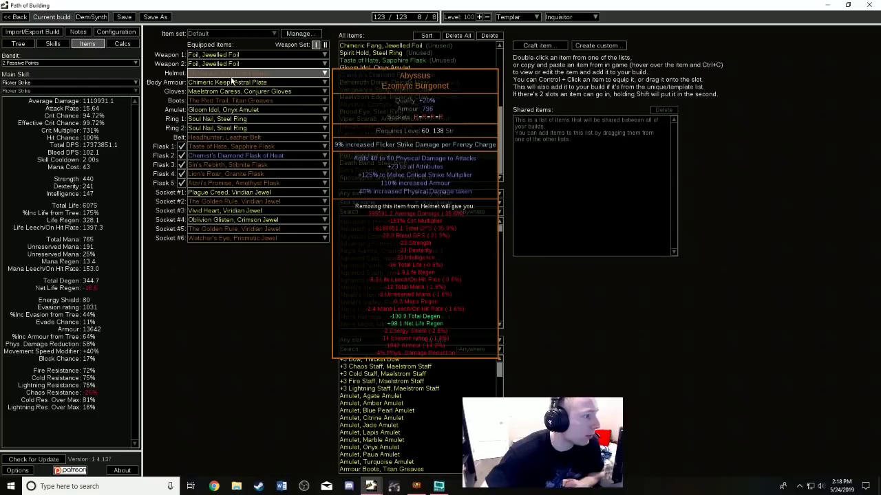
pyautogui.moveTo(233, 82)
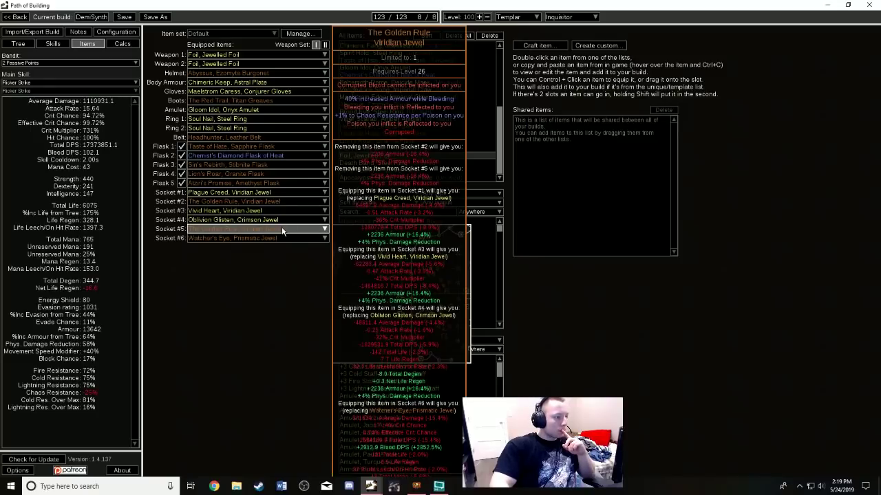
pyautogui.click(282, 229)
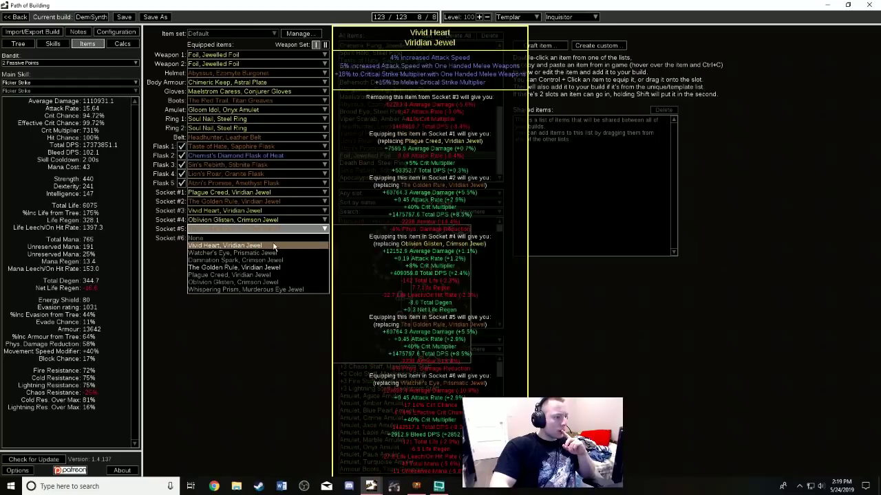
pyautogui.click(273, 246)
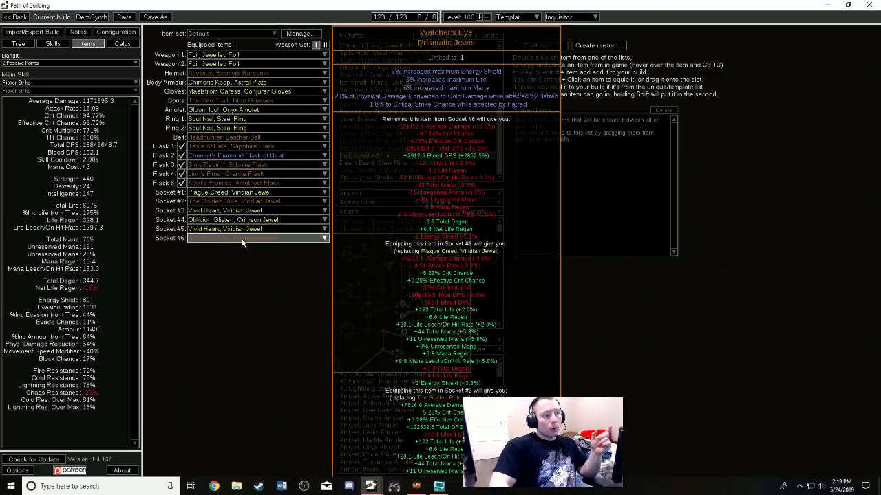
# Read the Weapon Cold Damage passive on the eastern path, and set Elemental Focus in the Flicker Strike socket group to level 21
pyautogui.click(18, 43)
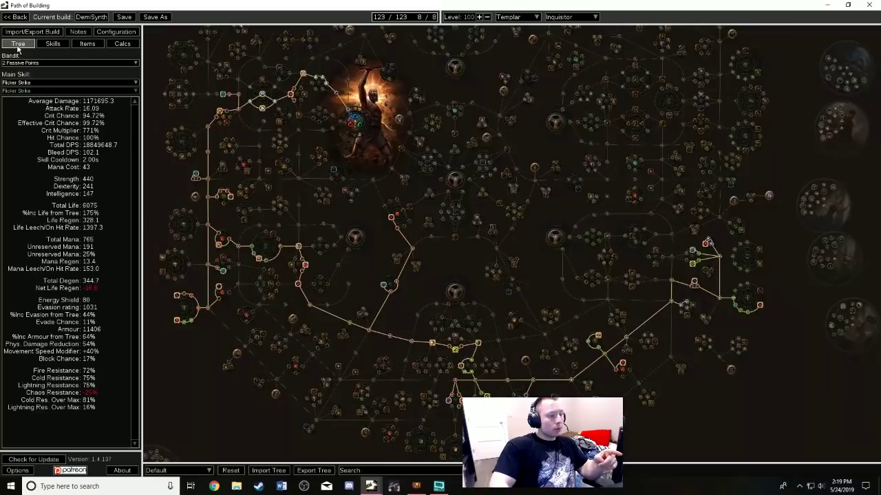
pyautogui.moveTo(616, 294); pyautogui.dragTo(463, 239)
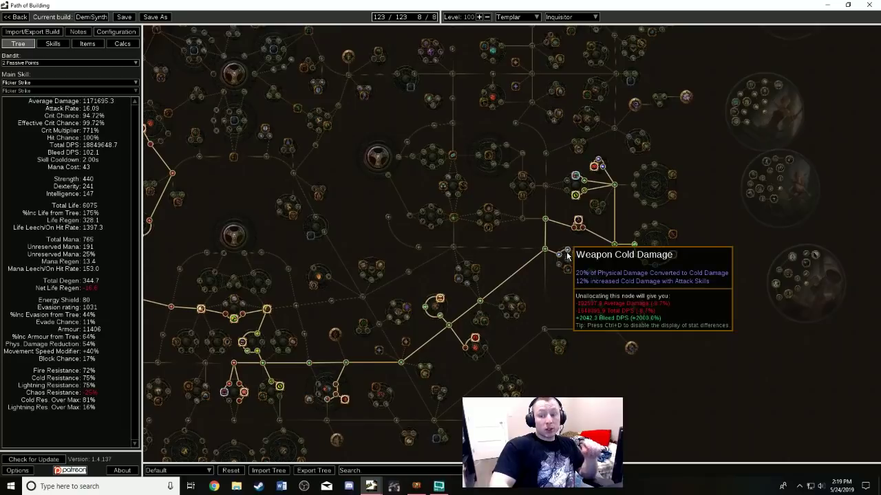
pyautogui.click(53, 43)
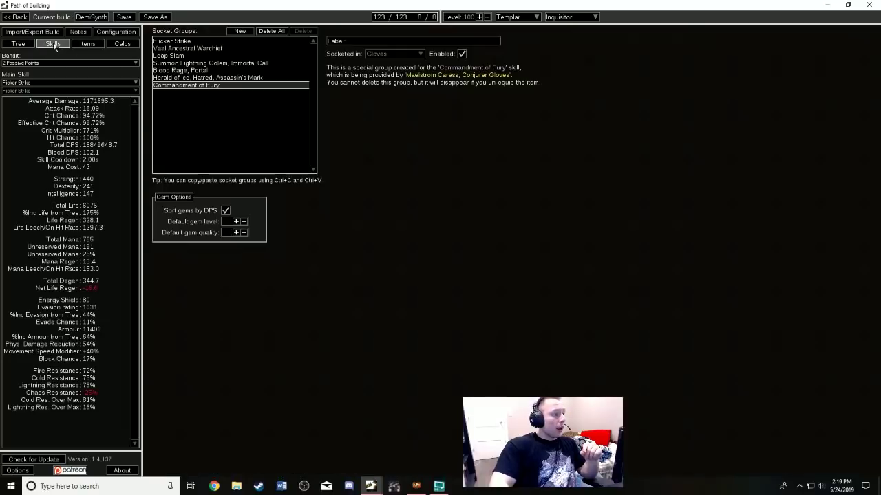
pyautogui.click(176, 41)
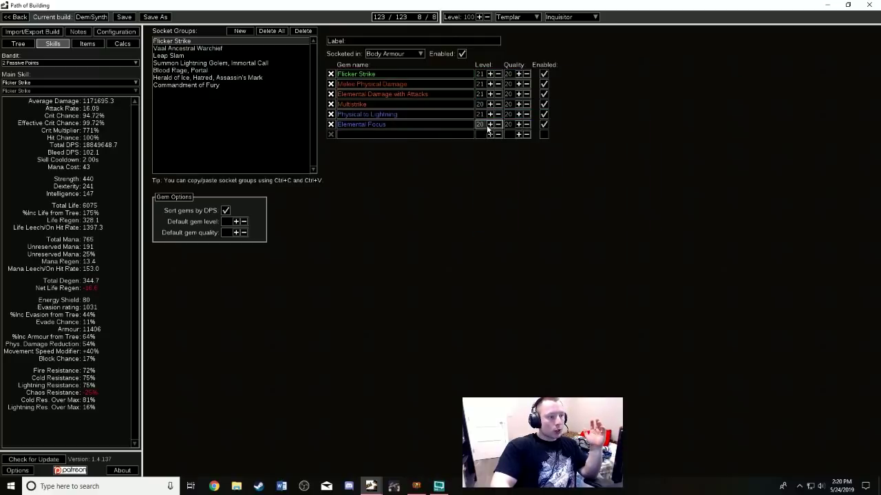
pyautogui.click(489, 124)
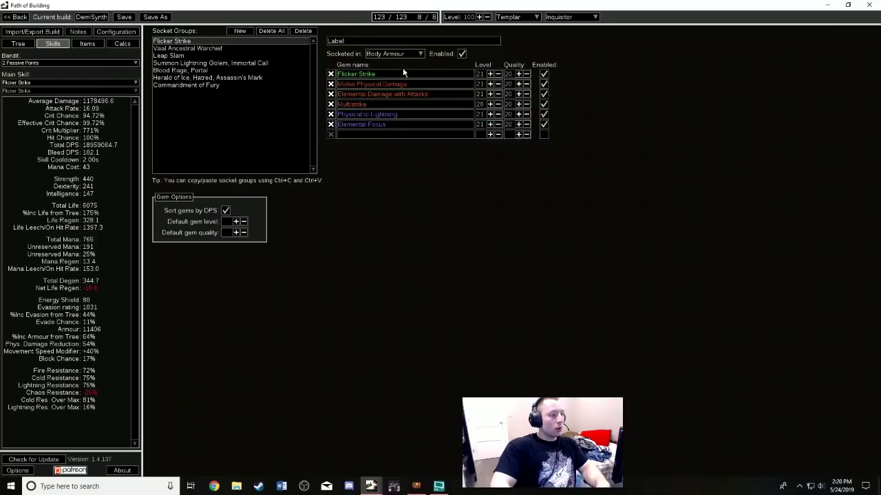
# Review the gems in the Vaal Ancestral Warchief, Leap Slam, Summon Lightning Golem, Blood Rage and Herald of Ice socket groups
pyautogui.click(199, 50)
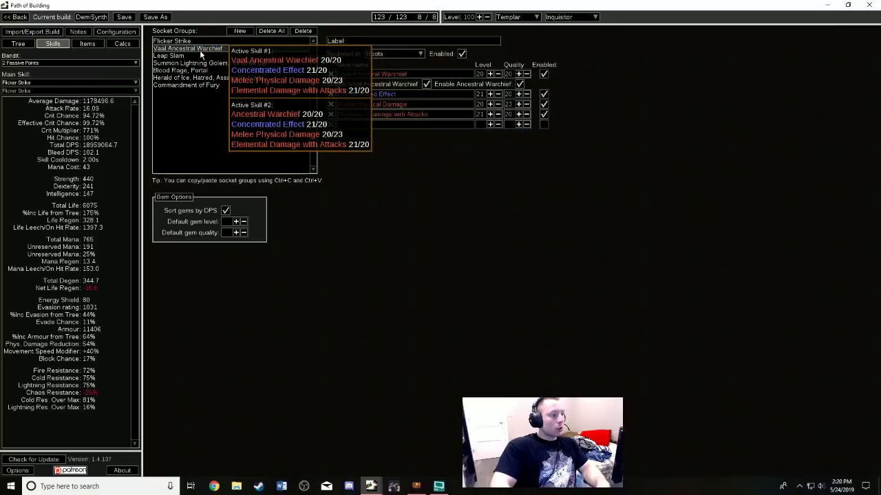
pyautogui.click(203, 56)
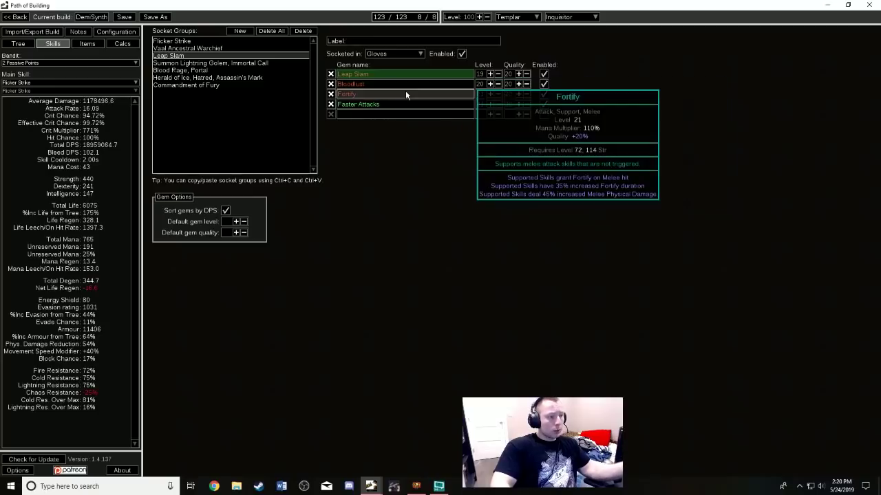
pyautogui.click(207, 64)
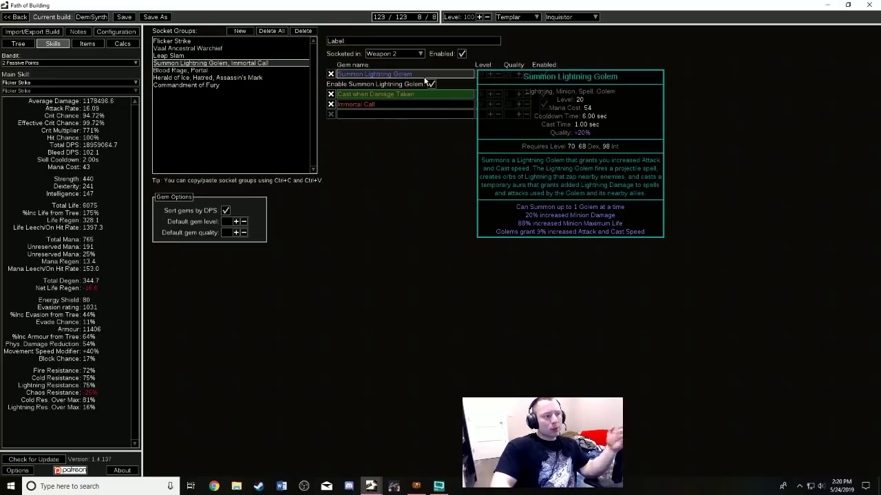
pyautogui.click(189, 70)
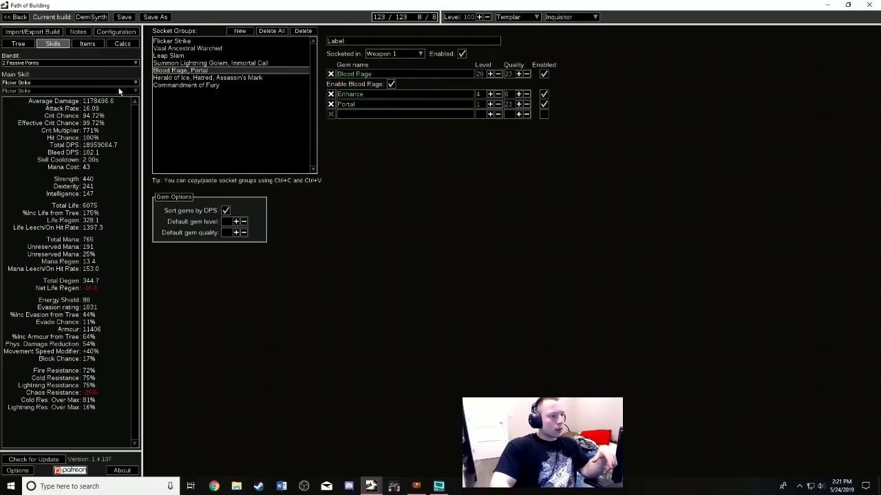
pyautogui.click(220, 85)
pyautogui.click(227, 80)
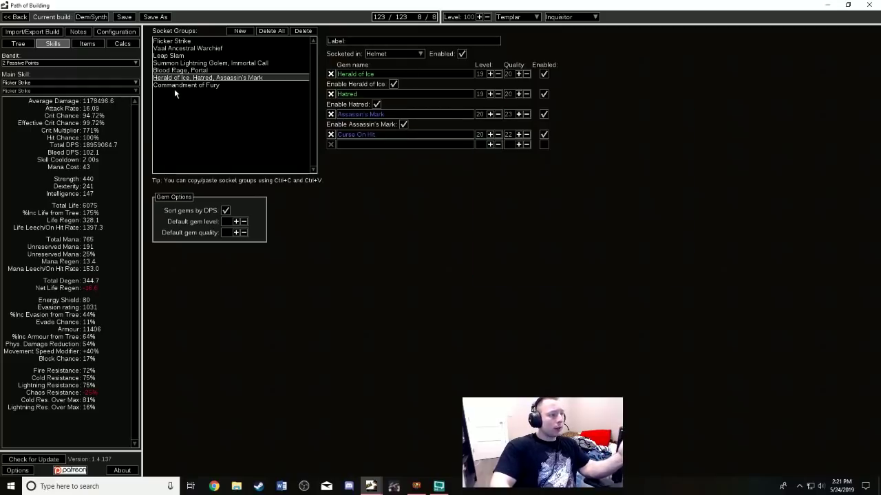
# Glance at the equipped items and return to the passive tree for an overview of the whole allocated path
pyautogui.click(87, 44)
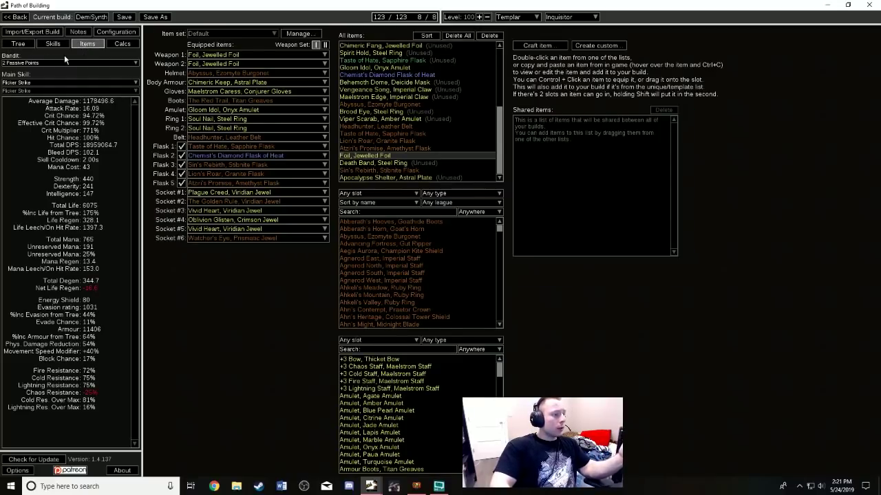
pyautogui.click(18, 43)
pyautogui.scroll(-5, 439, 193)
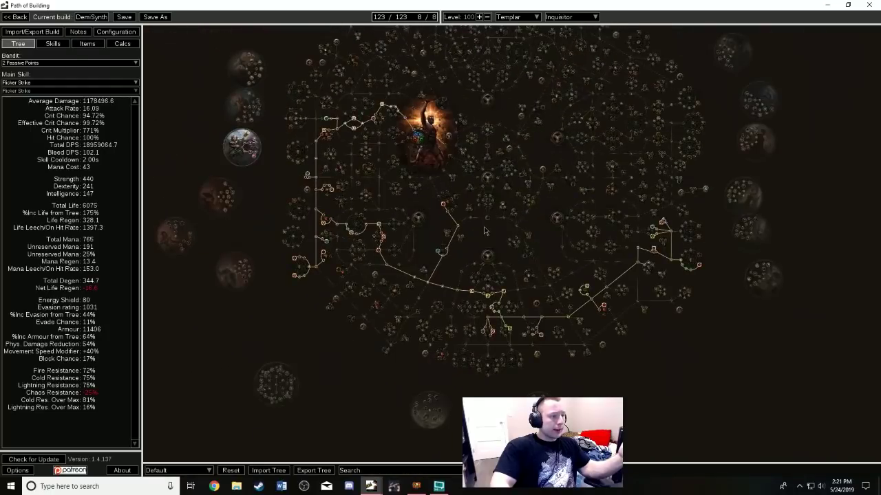
pyautogui.scroll(1, 427, 203)
pyautogui.scroll(2, 394, 142)
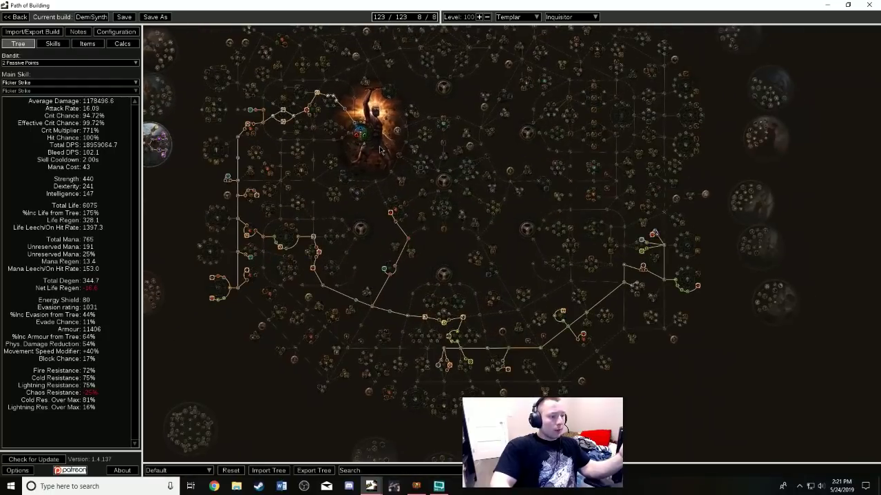
pyautogui.moveTo(380, 150); pyautogui.dragTo(376, 139)
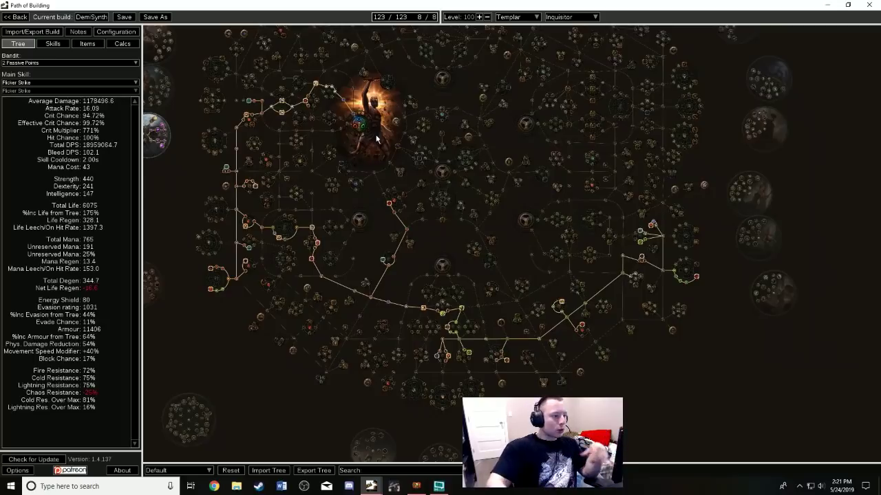
# Inspect the Resolute Technique keystone beside the western path and return to the full passive tree
pyautogui.scroll(1, 371, 144)
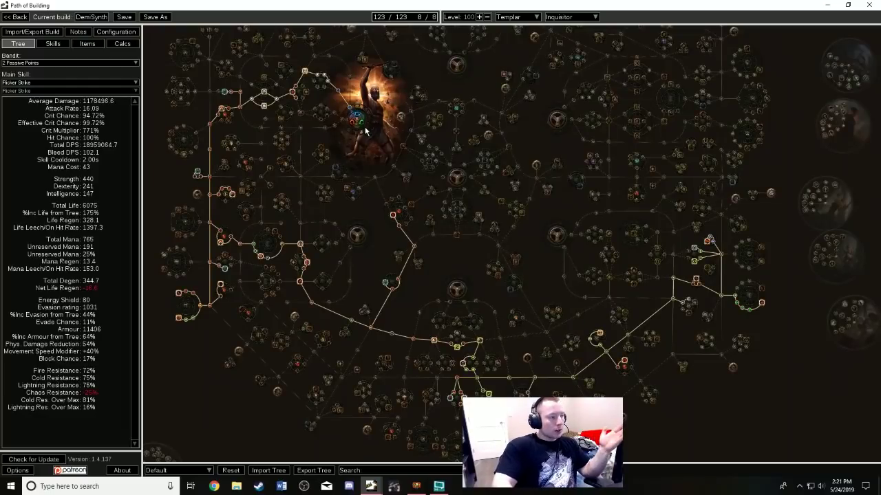
pyautogui.scroll(1, 182, 209)
pyautogui.scroll(1, 193, 184)
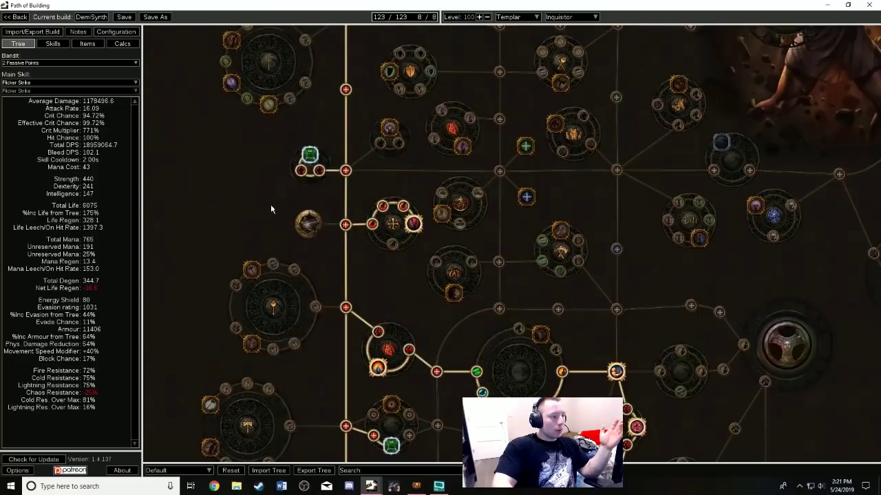
pyautogui.moveTo(311, 165)
pyautogui.moveTo(310, 224)
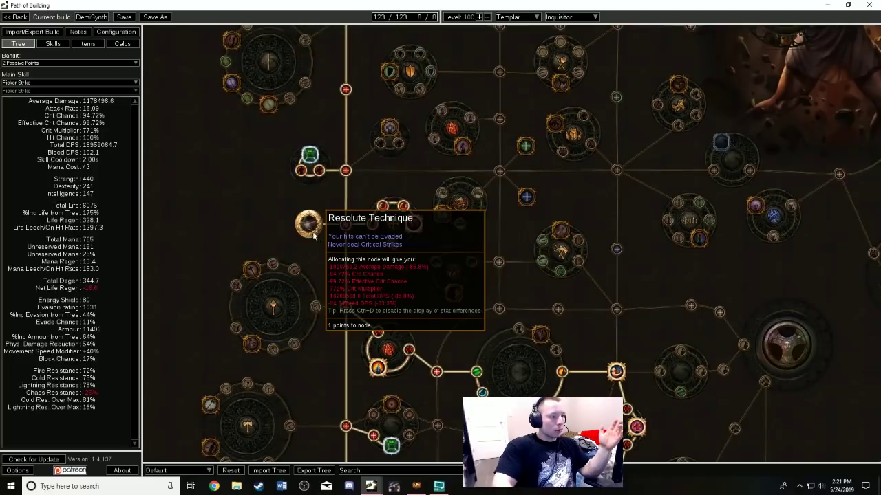
pyautogui.scroll(-3, 312, 234)
pyautogui.scroll(2, 258, 220)
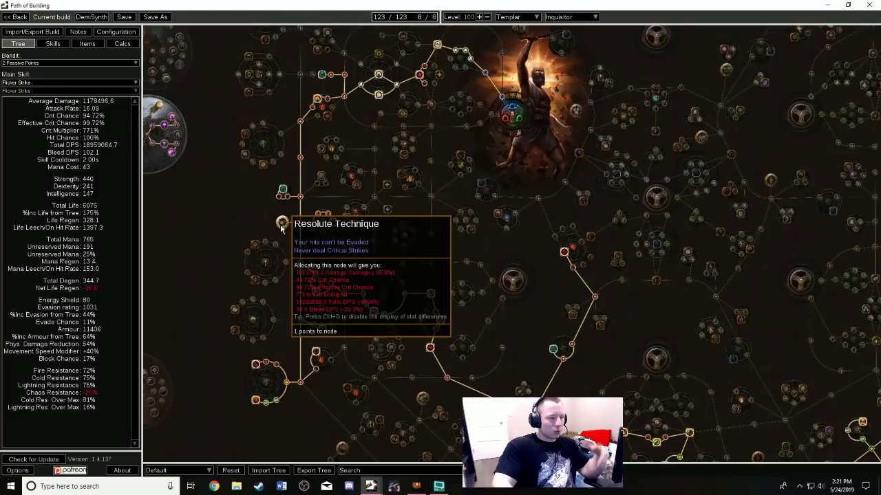
pyautogui.scroll(-4, 282, 227)
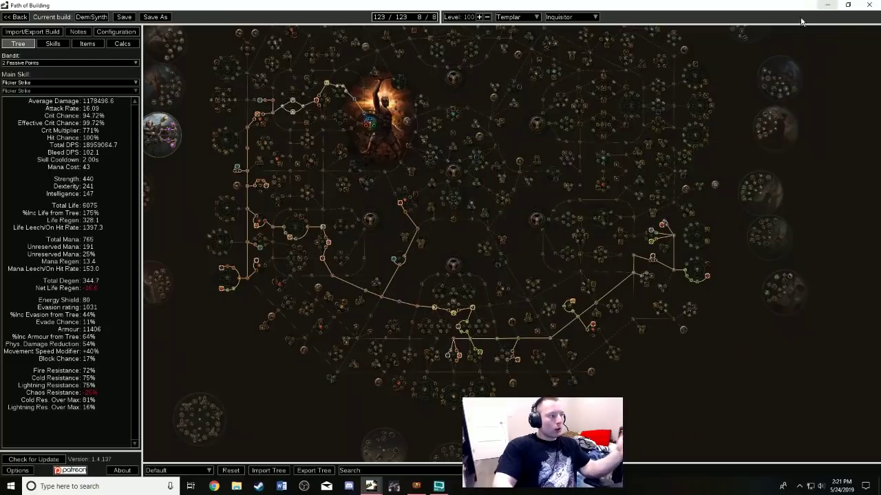
# Check the equipped items, switch to Path of Exile, and look over its passive tree after dismissing the full passive skill reset notice
pyautogui.click(89, 44)
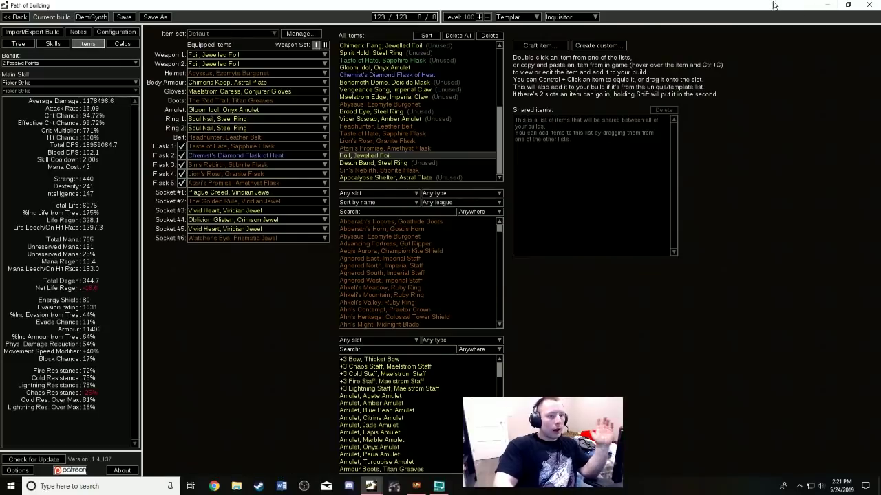
pyautogui.click(826, 6)
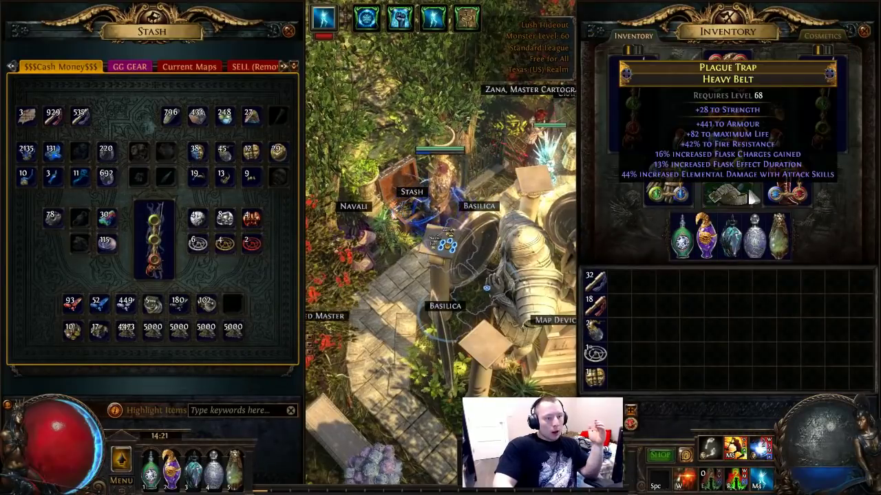
pyautogui.press('p')
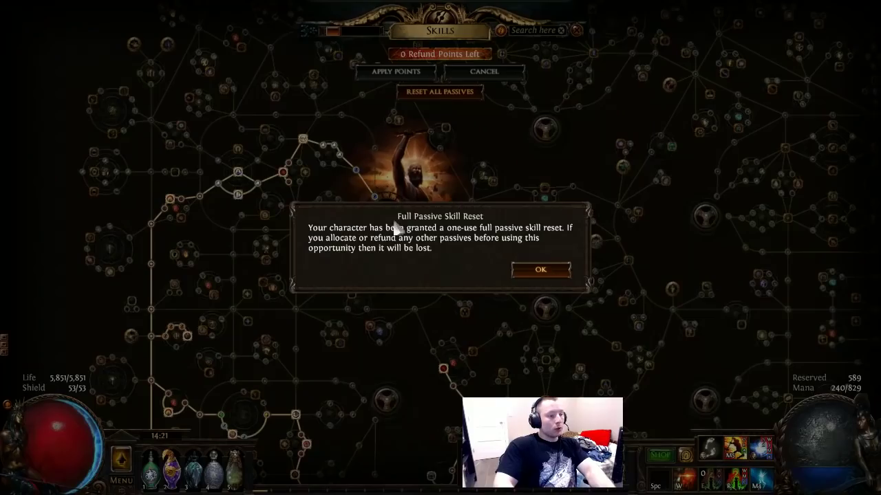
pyautogui.click(529, 268)
pyautogui.moveTo(413, 314); pyautogui.dragTo(344, 192)
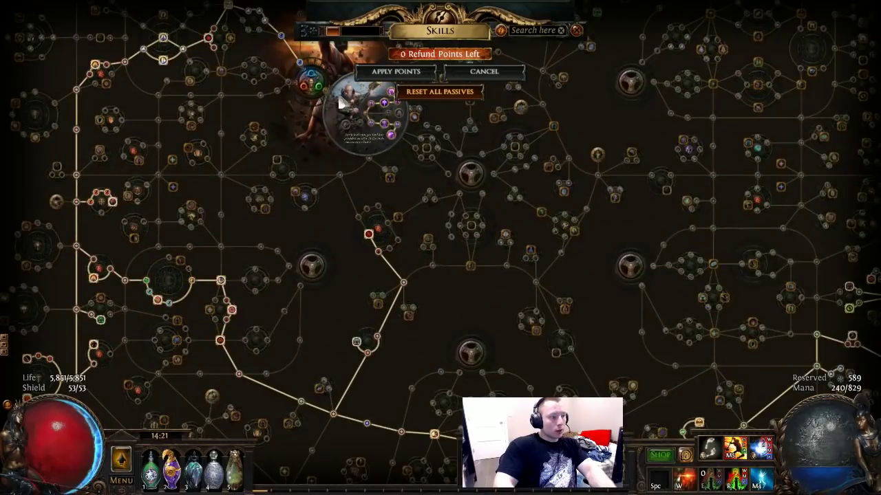
pyautogui.moveTo(333, 131); pyautogui.dragTo(260, 172)
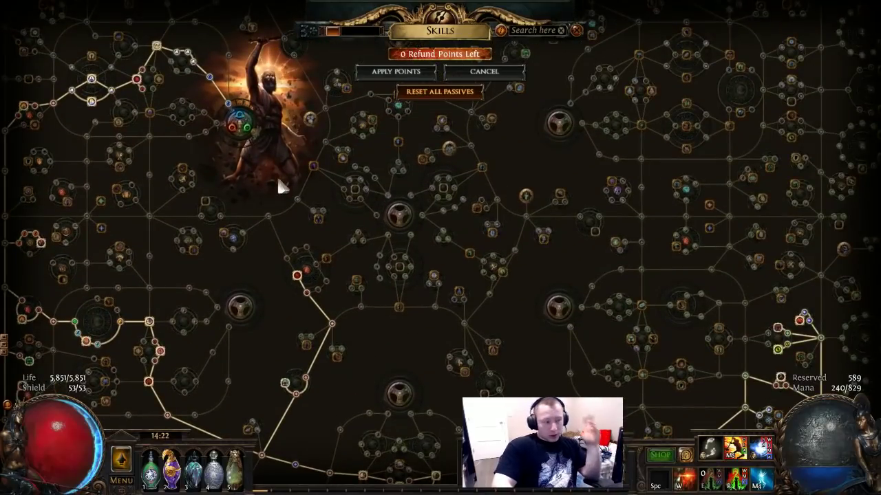
pyautogui.moveTo(342, 314); pyautogui.dragTo(244, 219)
# Open the character's inventory beside the passive tree and read the details of The Red Trail, Titan Greaves
pyautogui.press('i')
pyautogui.moveTo(779, 194)
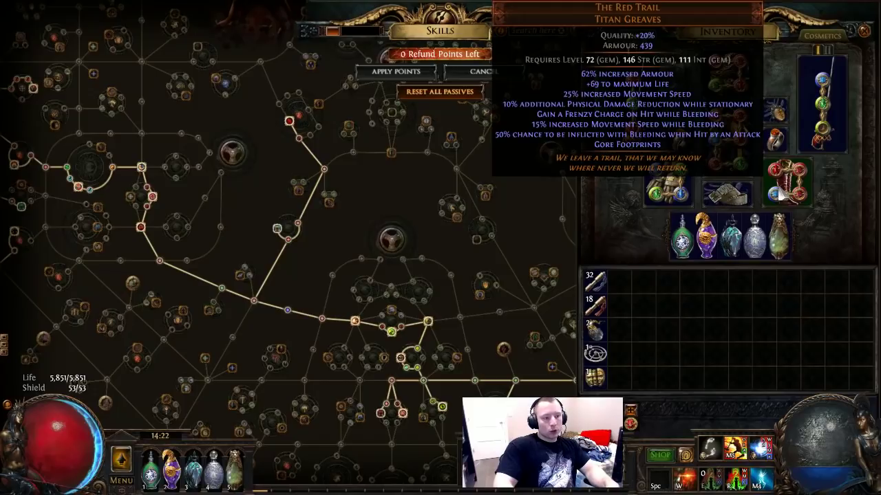
pyautogui.moveTo(315, 222); pyautogui.dragTo(278, 249)
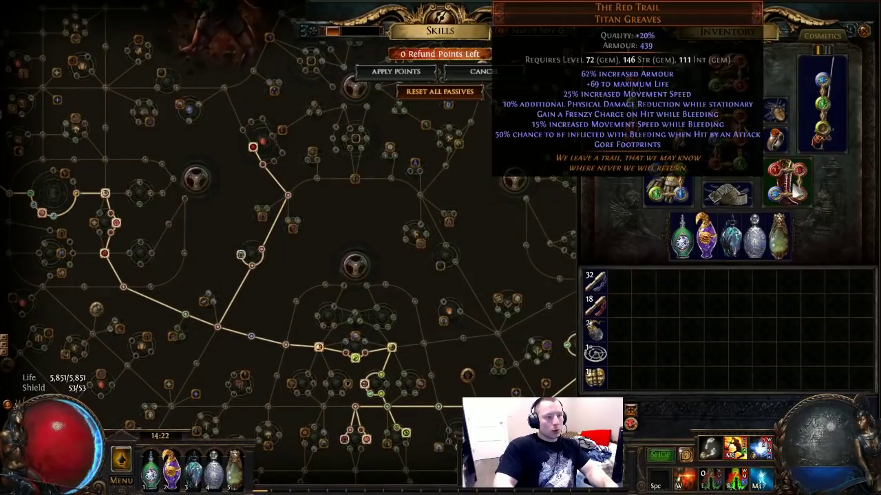
# Read the details of the Pandemonium Spiker Jewelled Foil and look over the eastern and southern parts of the allocated passive tree
pyautogui.moveTo(642, 158)
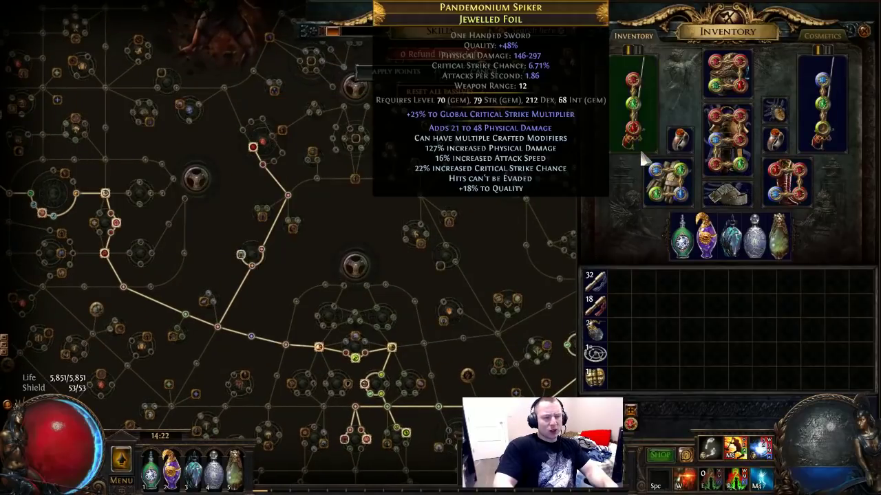
pyautogui.moveTo(530, 163); pyautogui.dragTo(69, 197)
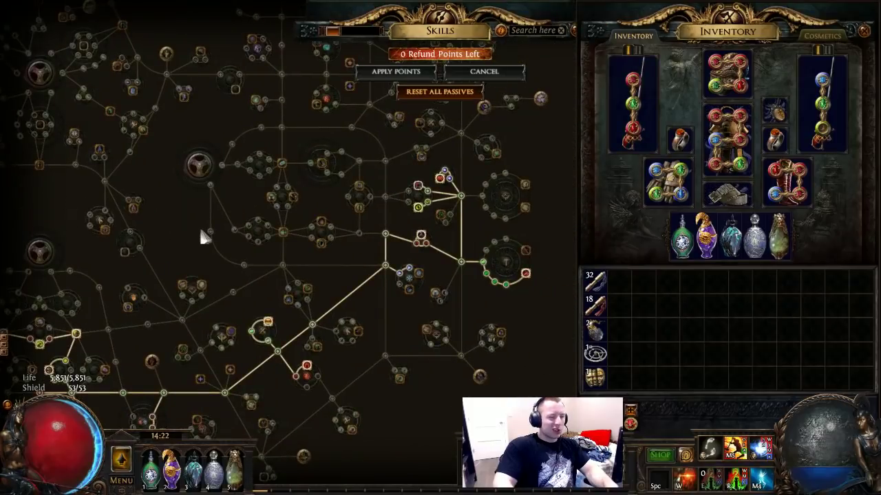
pyautogui.moveTo(197, 232); pyautogui.dragTo(210, 241)
pyautogui.moveTo(738, 142)
pyautogui.moveTo(792, 185)
pyautogui.moveTo(197, 307); pyautogui.dragTo(392, 82)
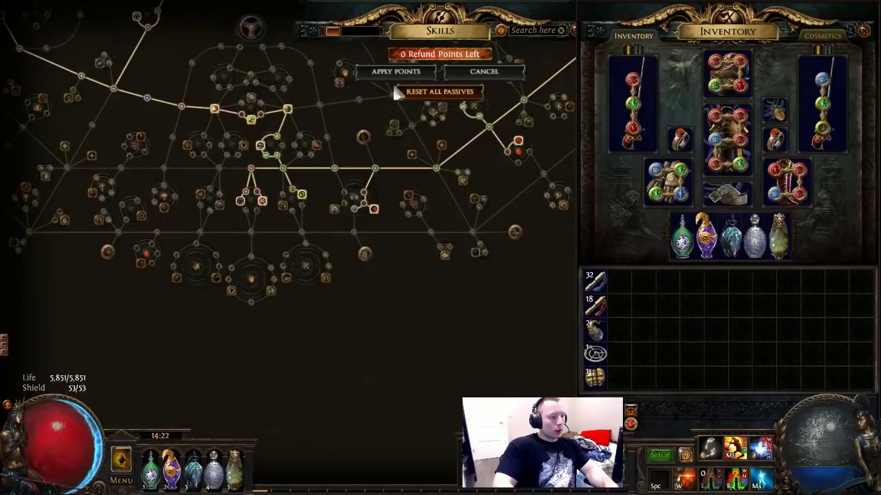
# Inspect The Golden Rule Viridian Jewel in its western socket and look over the rest of the allocated passive tree
pyautogui.moveTo(113, 51); pyautogui.dragTo(413, 255)
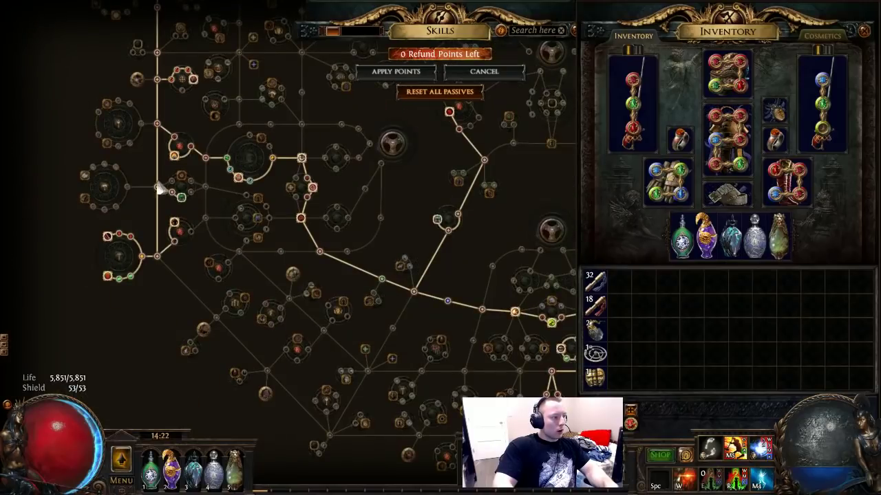
pyautogui.moveTo(183, 199)
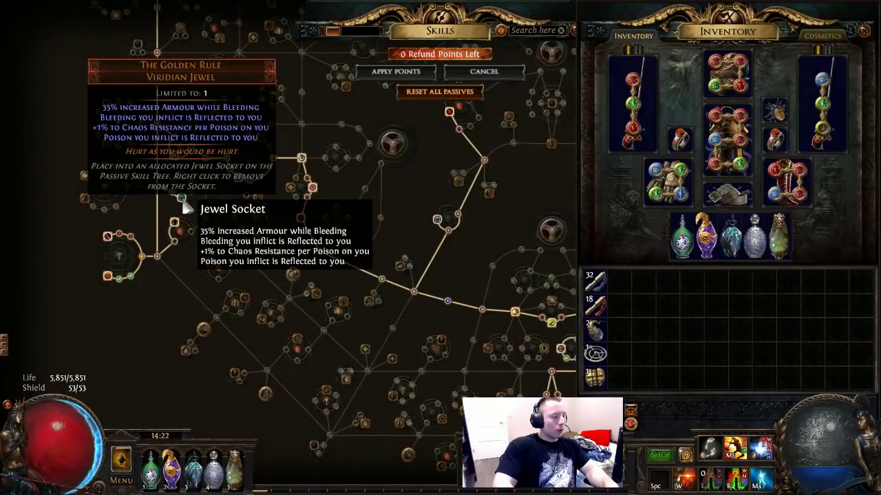
pyautogui.moveTo(184, 205); pyautogui.dragTo(210, 230)
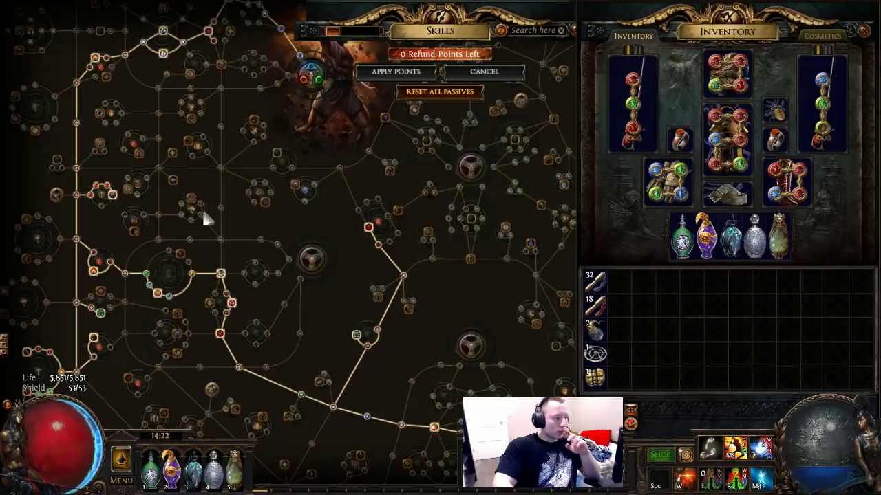
pyautogui.moveTo(280, 231); pyautogui.dragTo(11, 220)
pyautogui.moveTo(304, 223); pyautogui.dragTo(157, 141)
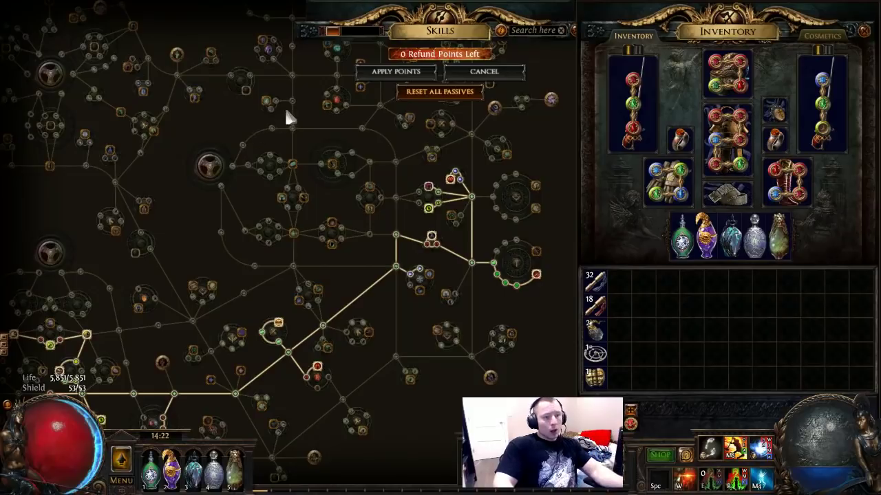
pyautogui.scroll(-2, 284, 87)
# Close the passive tree and move the Orbs of Alchemy and the two currency stacks beneath them from the inventory into the stash
pyautogui.press('Escape')
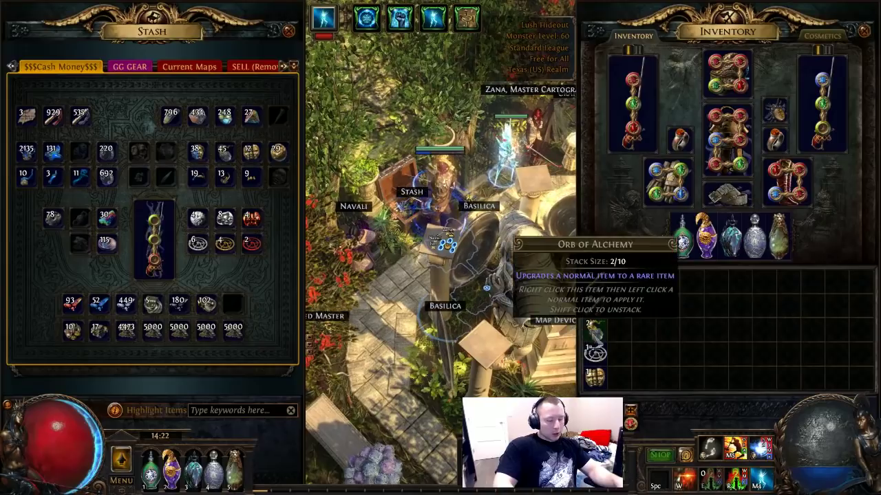
pyautogui.keyDown('ctrl'); pyautogui.click(595, 331); pyautogui.keyUp('ctrl')
pyautogui.keyDown('ctrl'); pyautogui.click(595, 354); pyautogui.keyUp('ctrl')
pyautogui.keyDown('ctrl'); pyautogui.click(595, 377); pyautogui.keyUp('ctrl')
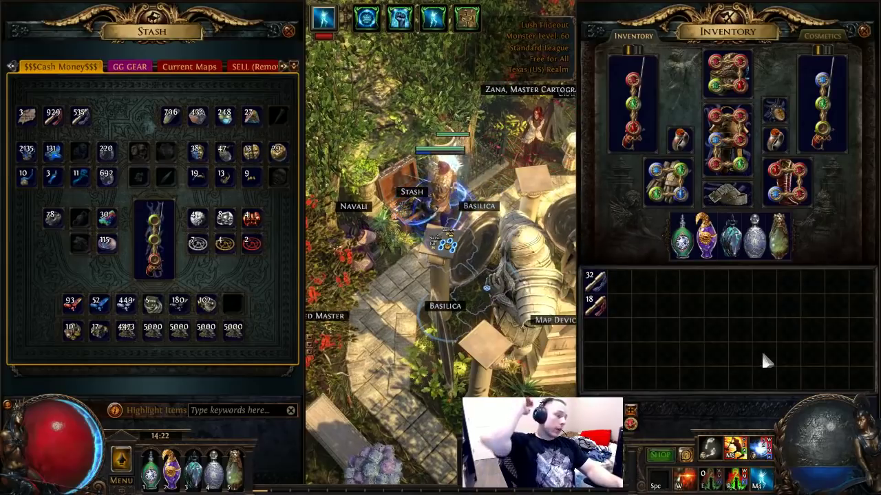